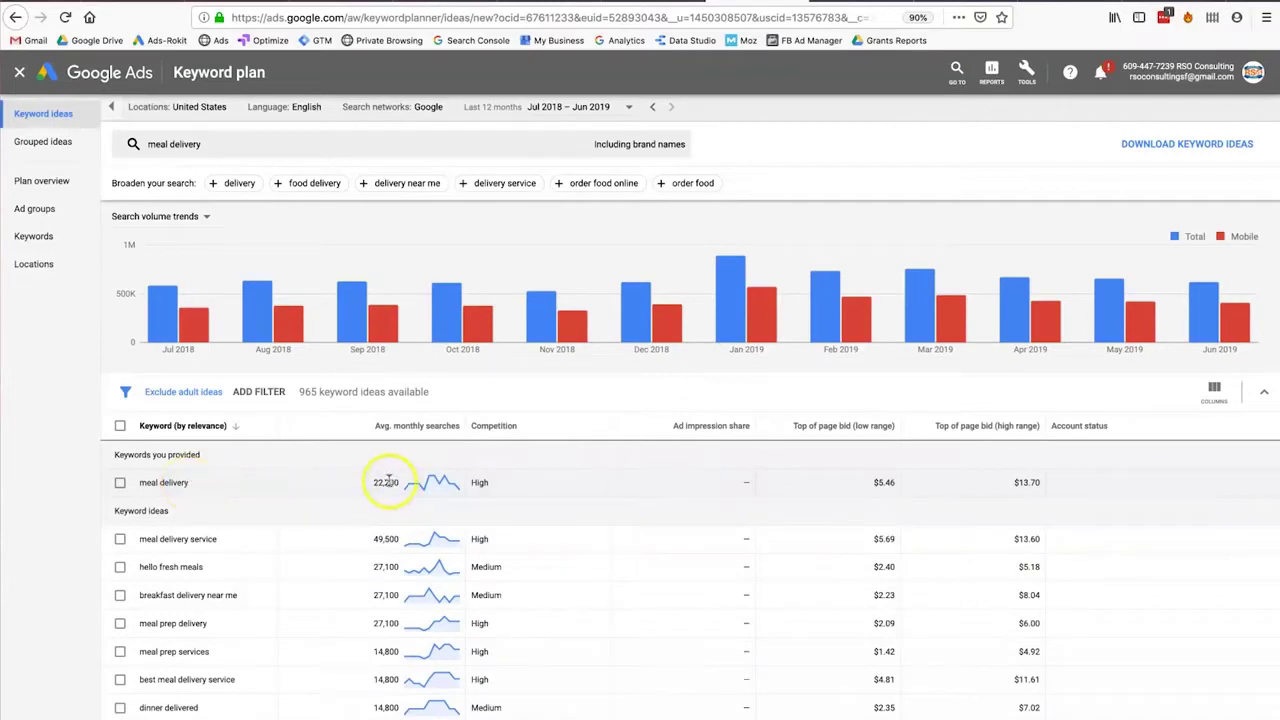
Step: Close the enlarged monthly searches chart and highlight meal delivery's High competition rating
{"action": "mouse_move", "coordinate": [372, 425]}
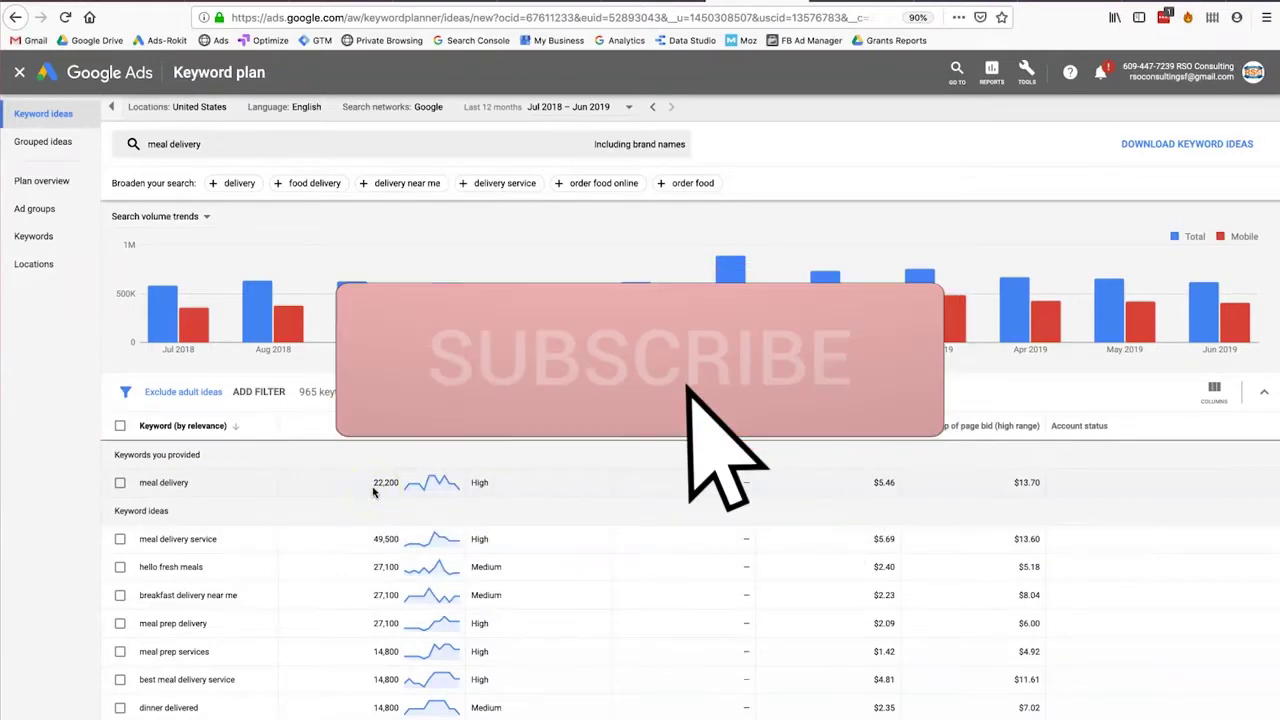
{"action": "mouse_move", "coordinate": [420, 486]}
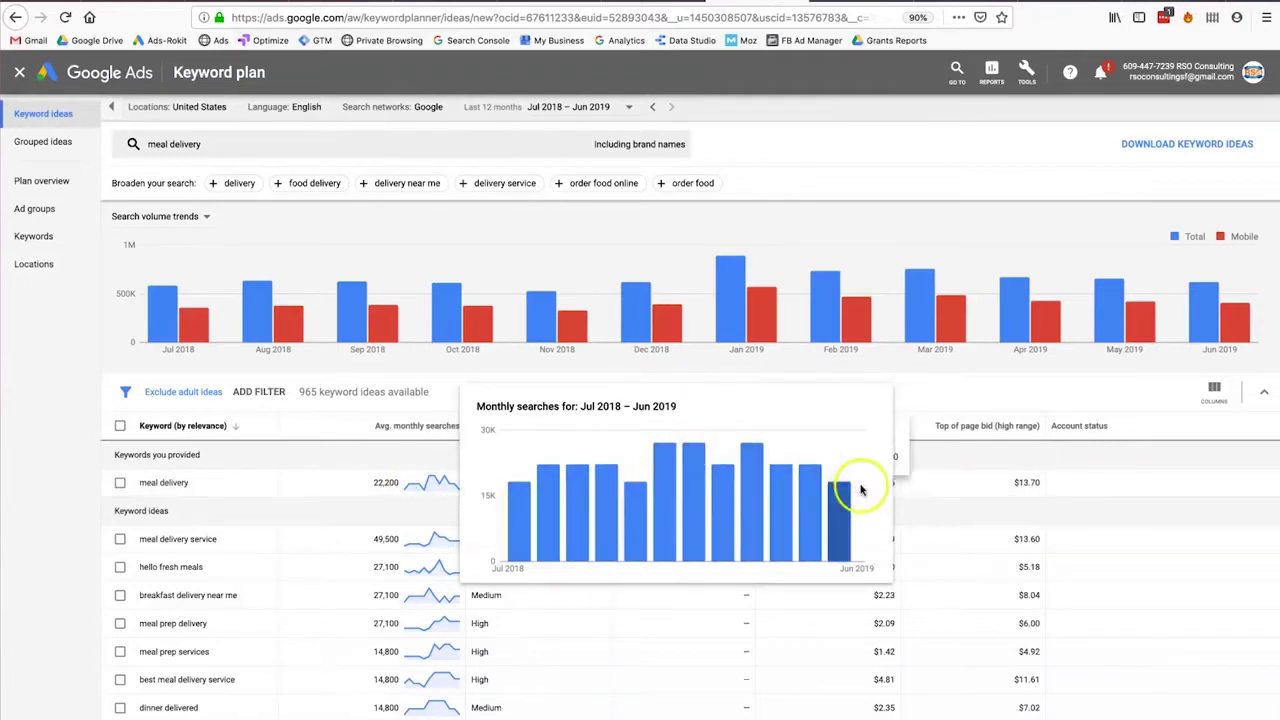
{"action": "left_click", "coordinate": [385, 482]}
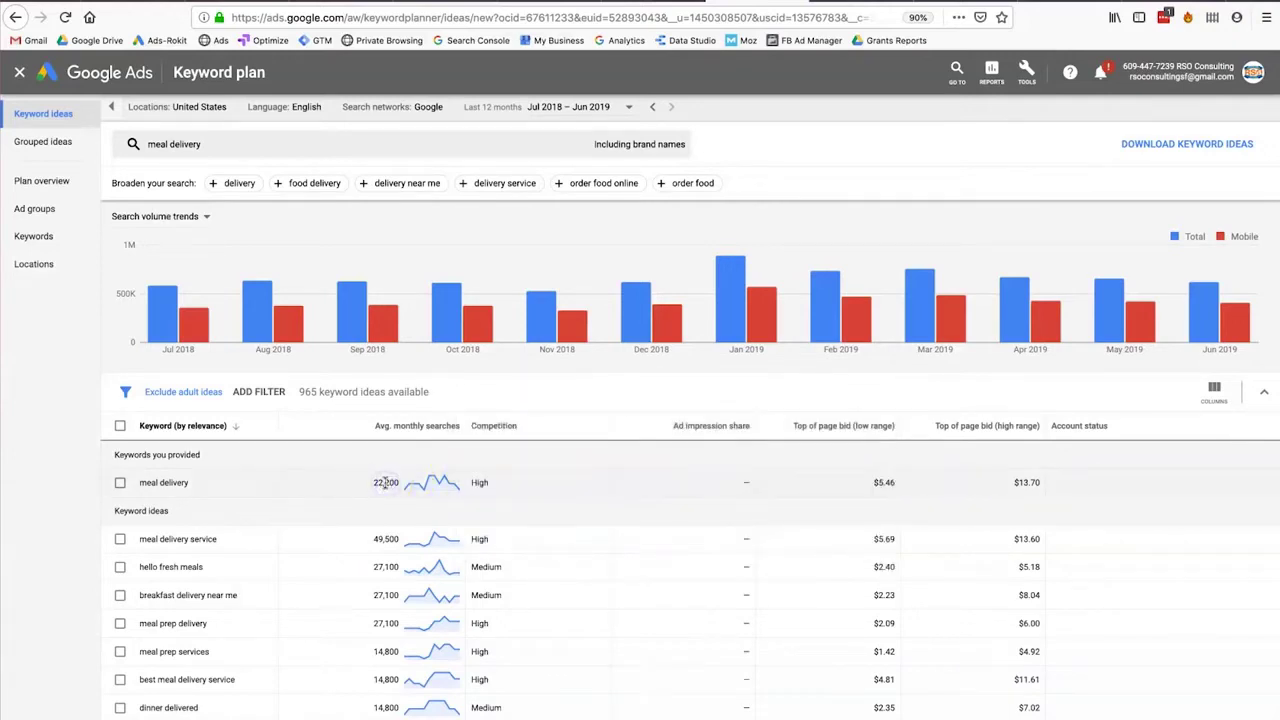
{"action": "double_click", "coordinate": [480, 483]}
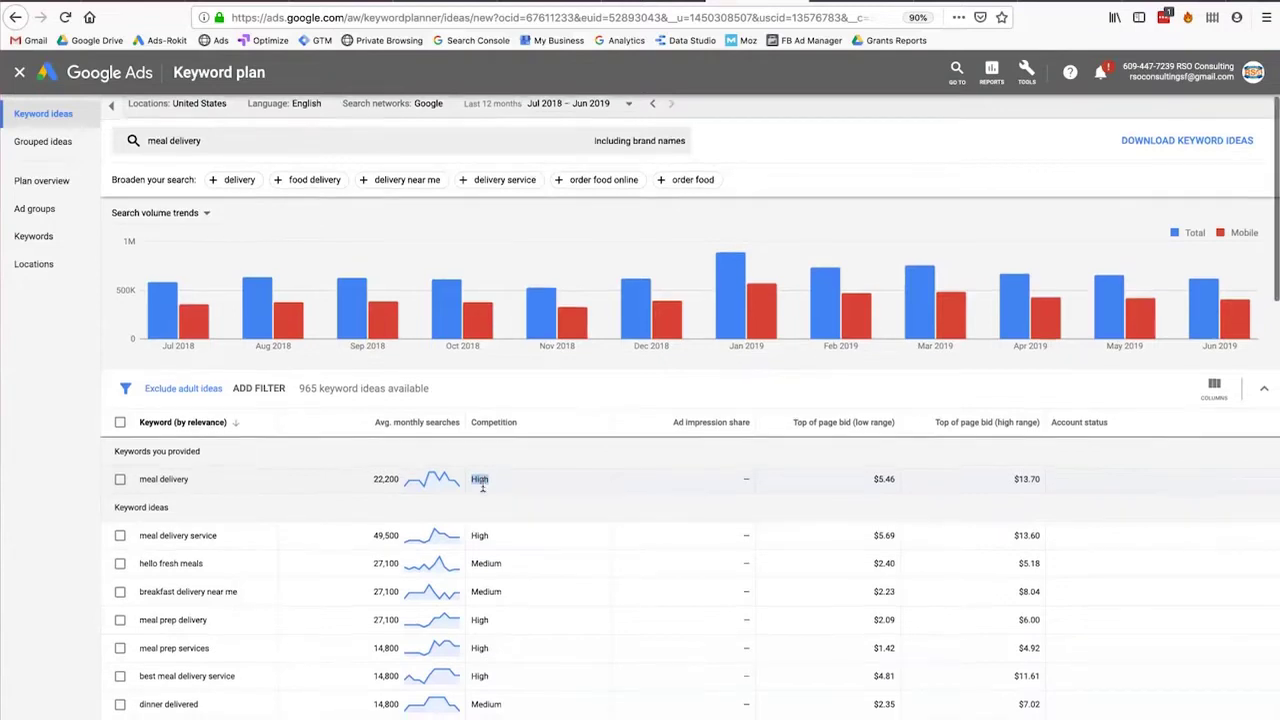
Step: Scroll the keyword ideas and highlight 'delivery service' in the meal delivery service idea
{"action": "scroll", "coordinate": [481, 485], "scroll_direction": "down", "scroll_amount": 3}
{"action": "scroll", "coordinate": [447, 478], "scroll_direction": "down", "scroll_amount": 1}
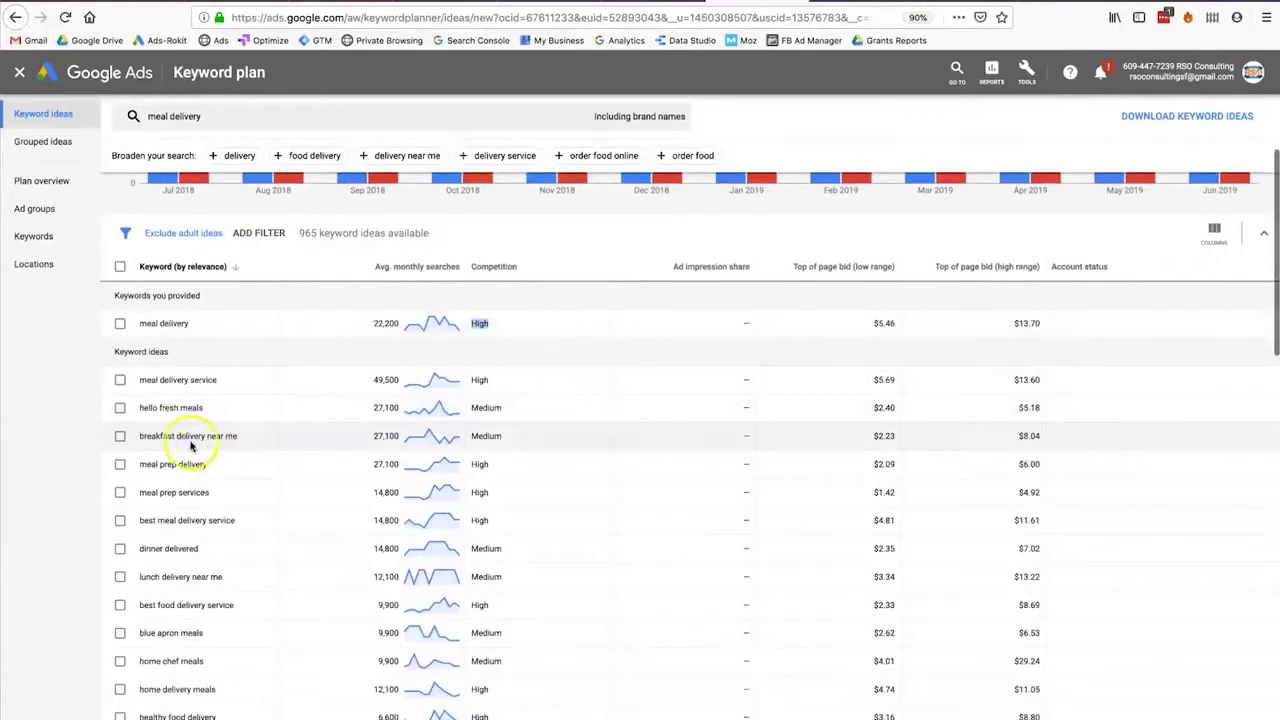
{"action": "left_click_drag", "start_coordinate": [158, 380], "coordinate": [232, 380]}
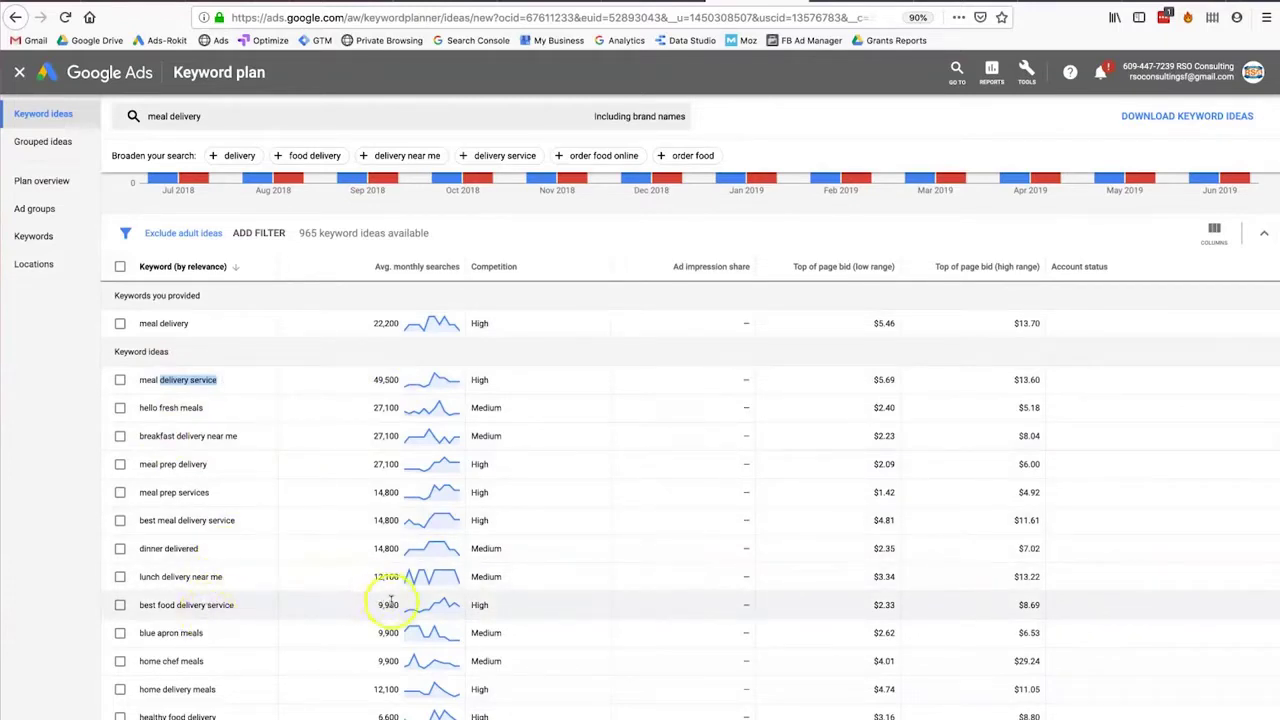
{"action": "scroll", "coordinate": [401, 620], "scroll_direction": "down", "scroll_amount": 1}
{"action": "scroll", "coordinate": [401, 618], "scroll_direction": "down", "scroll_amount": 3}
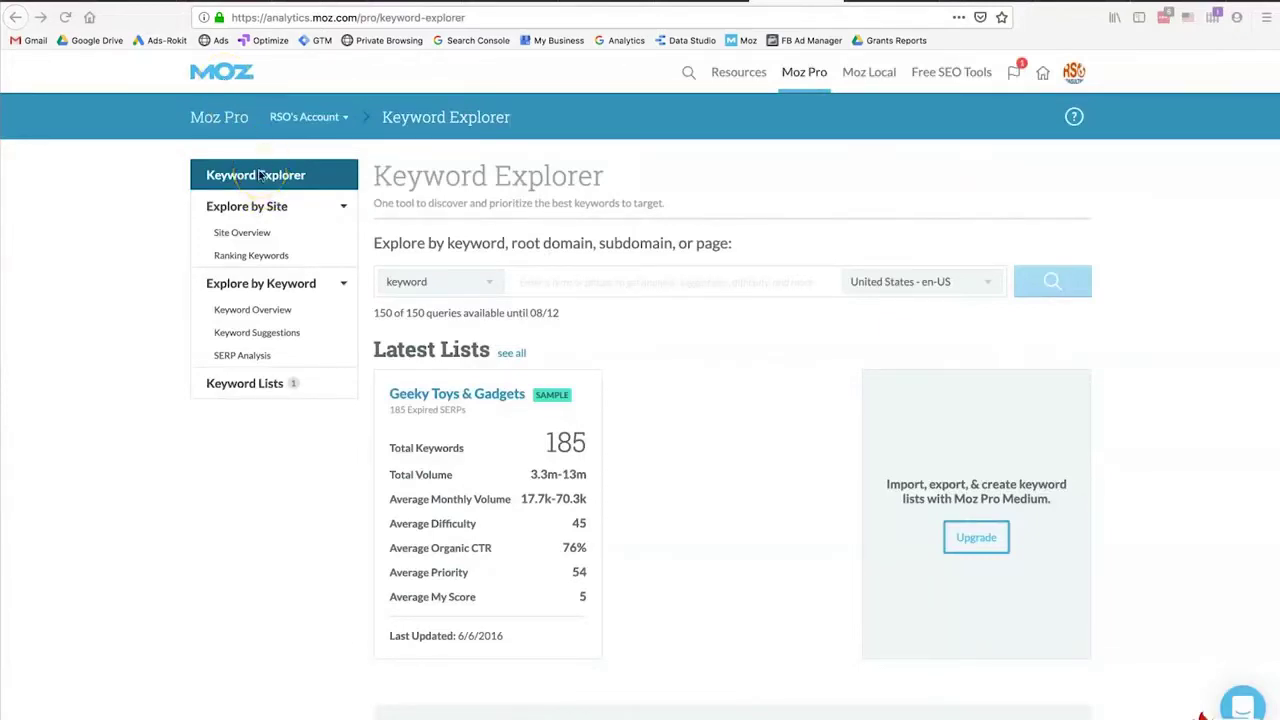
Step: Search Keyword Explorer for 'meal delivery' and scroll the overview as its metrics load
{"action": "left_click", "coordinate": [536, 277]}
{"action": "type", "text": "meal de"}
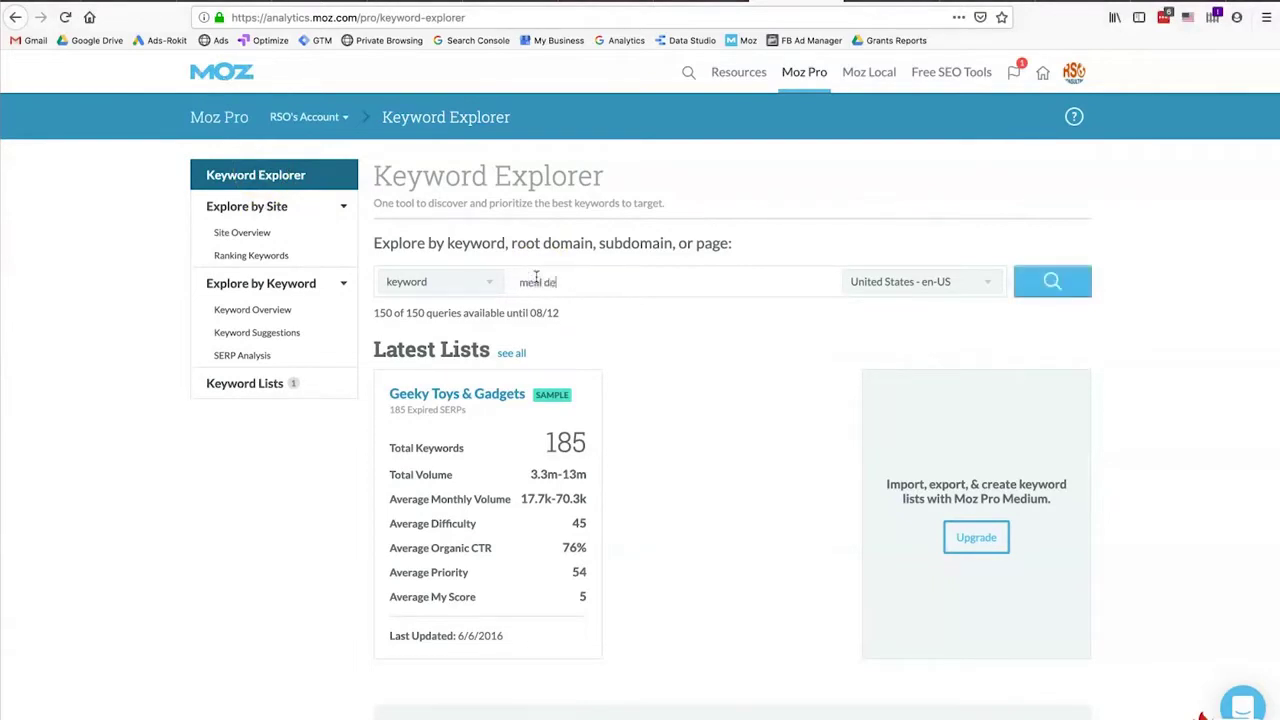
{"action": "type", "text": "livery"}
{"action": "key", "text": "Return"}
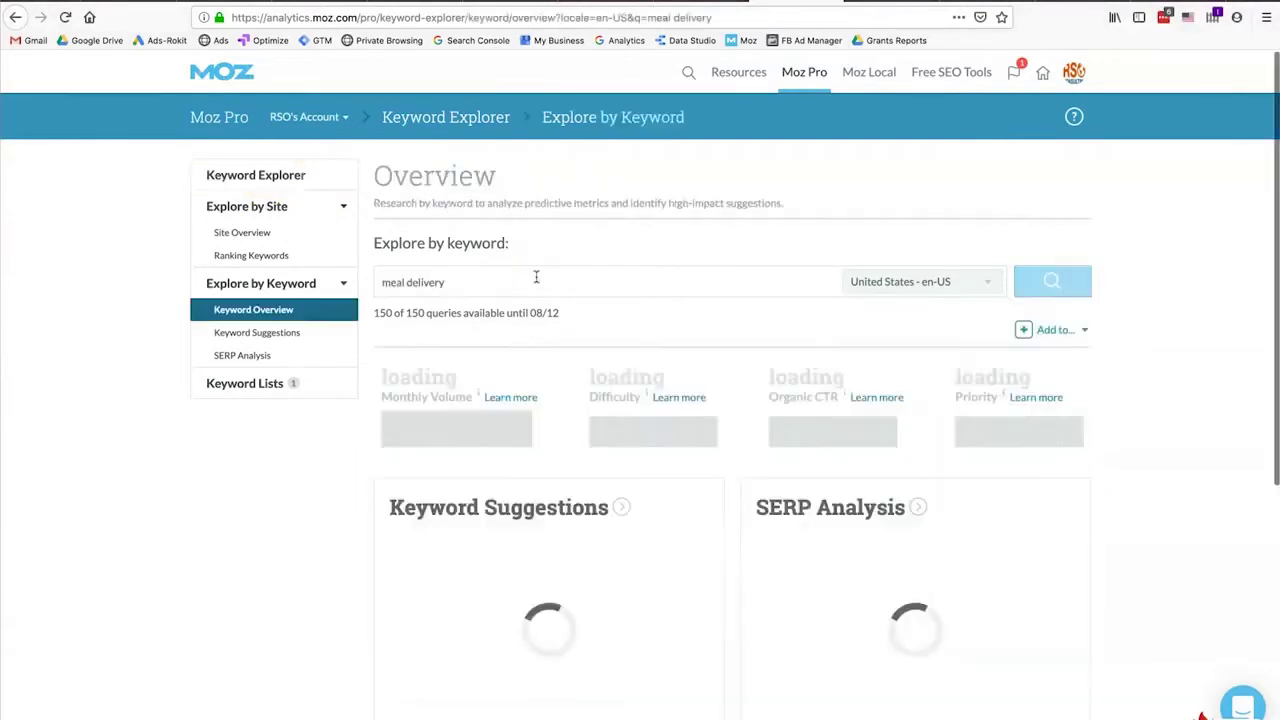
{"action": "scroll", "coordinate": [697, 398], "scroll_direction": "down", "scroll_amount": 5}
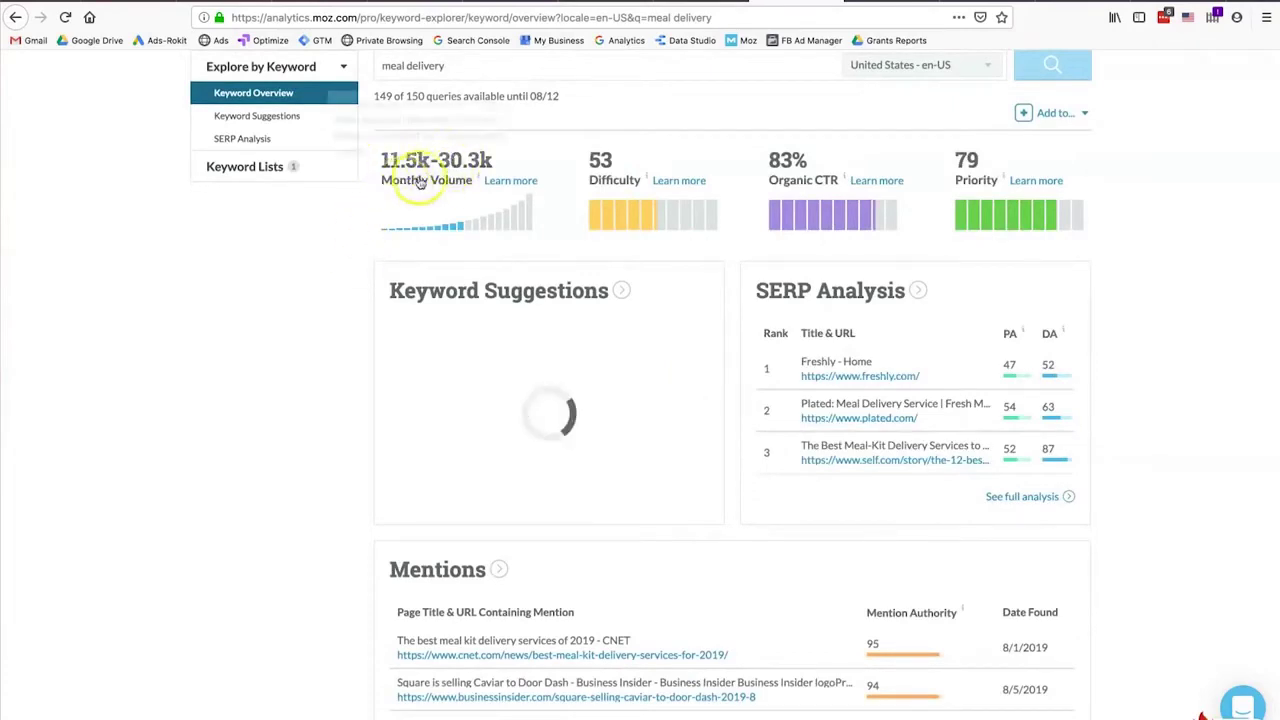
{"action": "scroll", "coordinate": [590, 229], "scroll_direction": "up", "scroll_amount": 2}
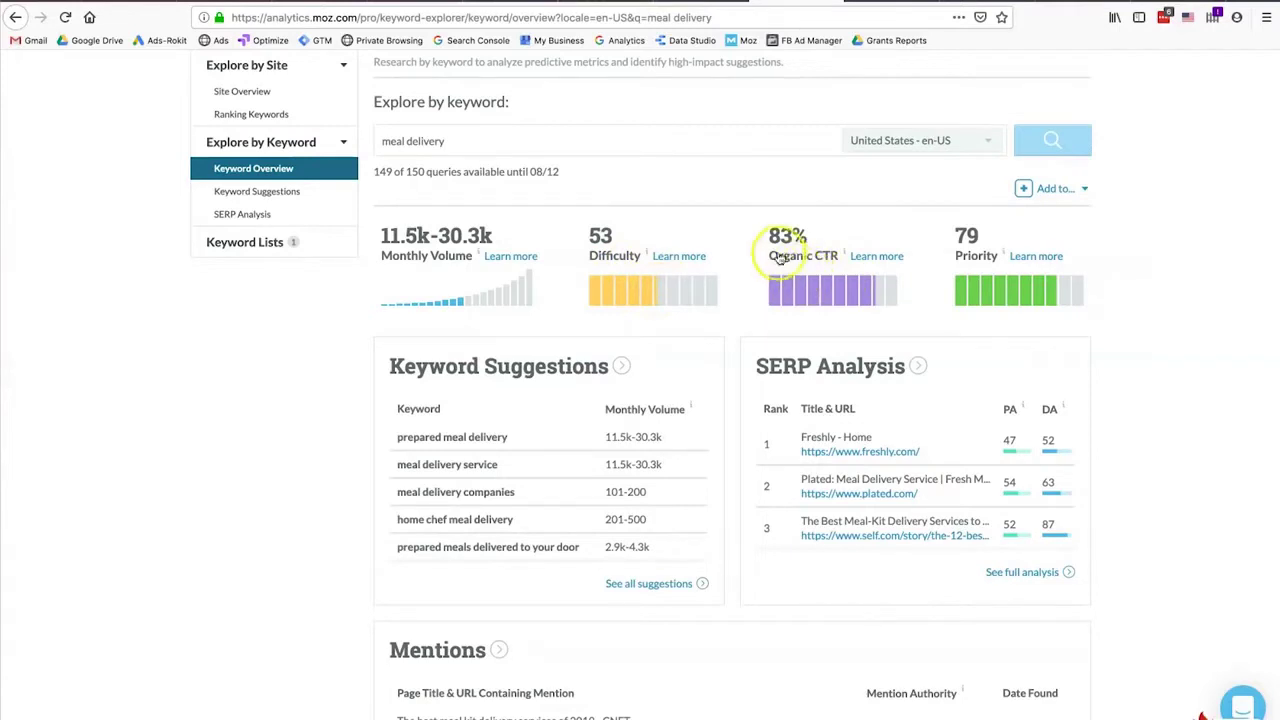
Step: Highlight the 'prepared meal delivery' and 'meal delivery companies' keyword suggestions
{"action": "mouse_move", "coordinate": [778, 258]}
{"action": "scroll", "coordinate": [740, 285], "scroll_direction": "down", "scroll_amount": 1}
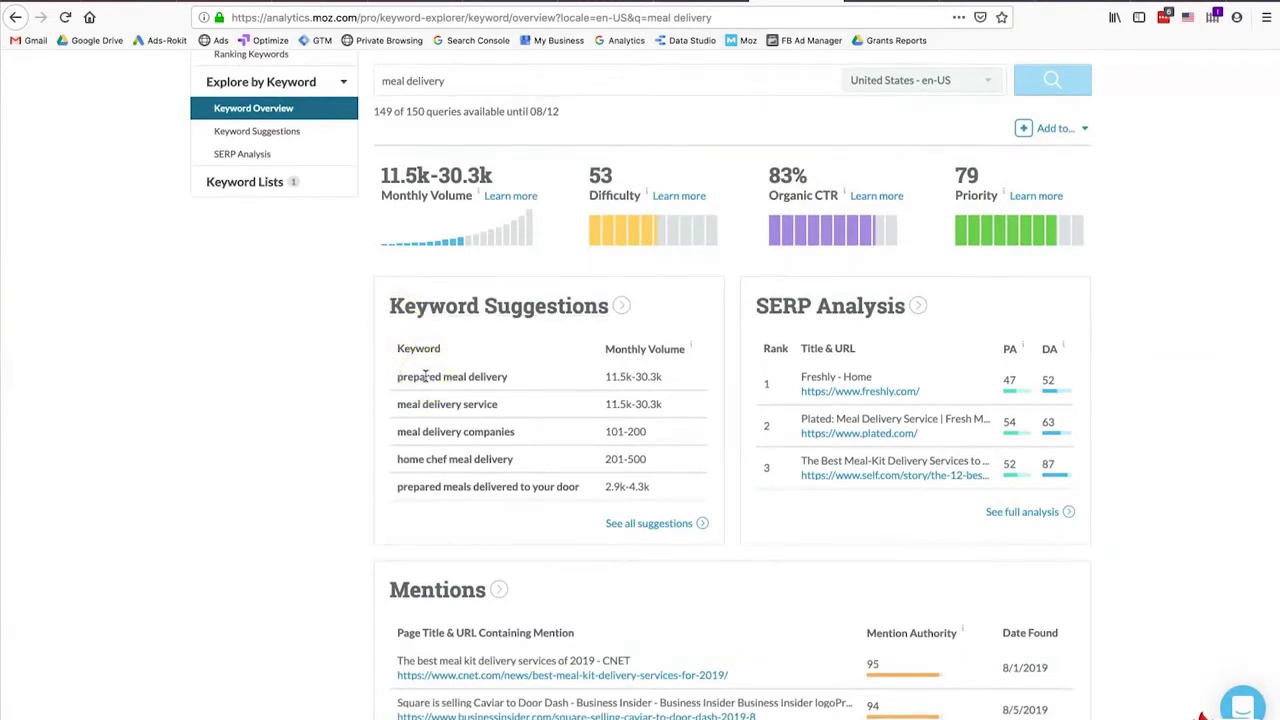
{"action": "left_click_drag", "start_coordinate": [399, 377], "coordinate": [510, 376]}
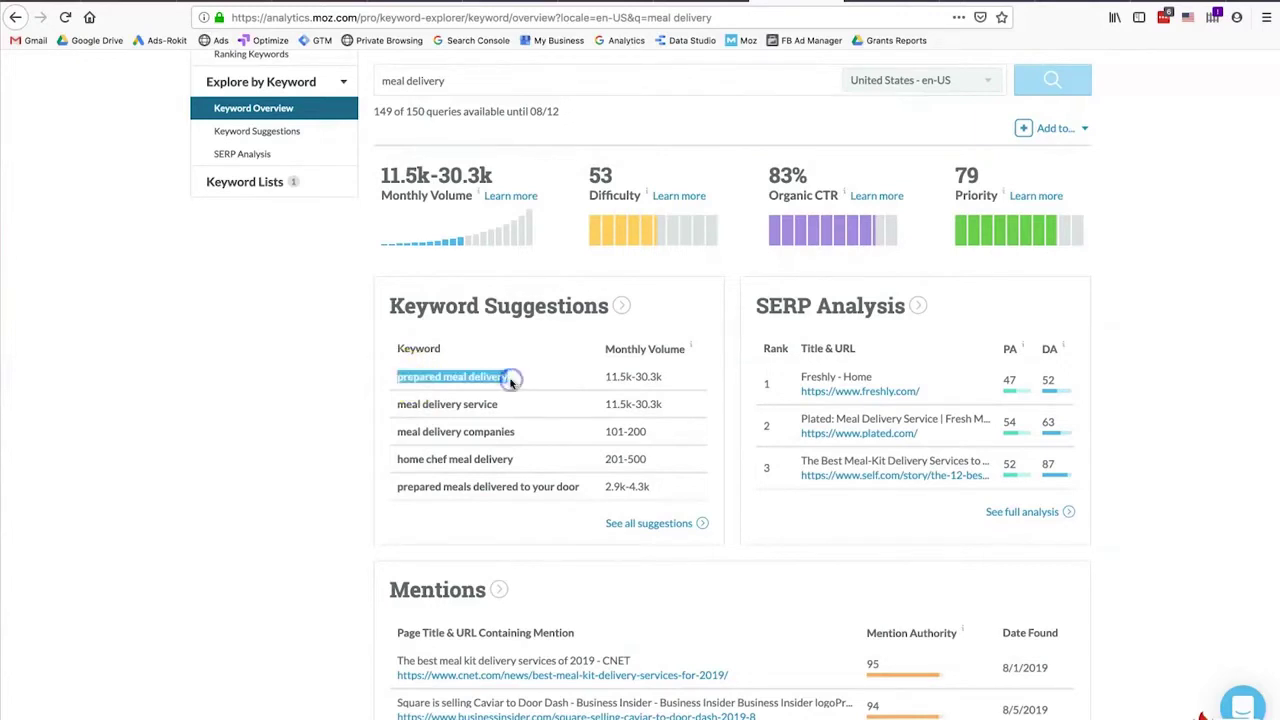
{"action": "triple_click", "coordinate": [507, 431]}
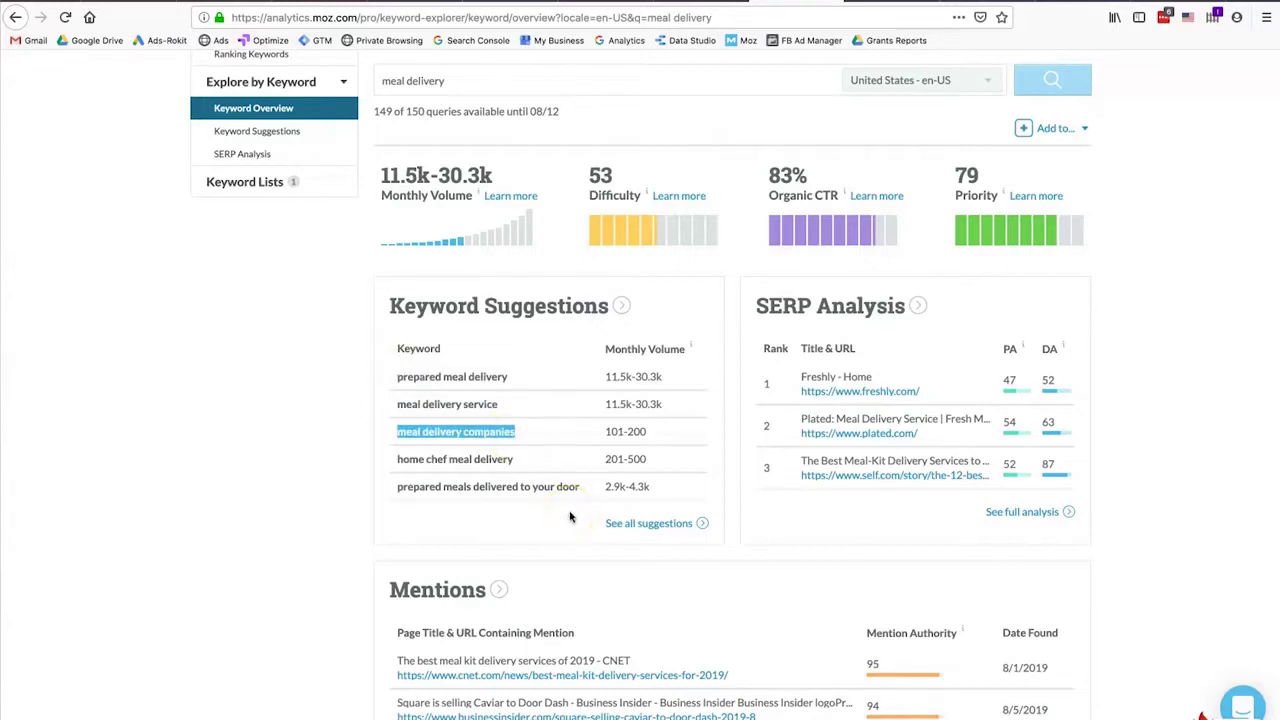
Step: Scroll through the Mentions section of the meal delivery overview
{"action": "scroll", "coordinate": [757, 443], "scroll_direction": "down", "scroll_amount": 3}
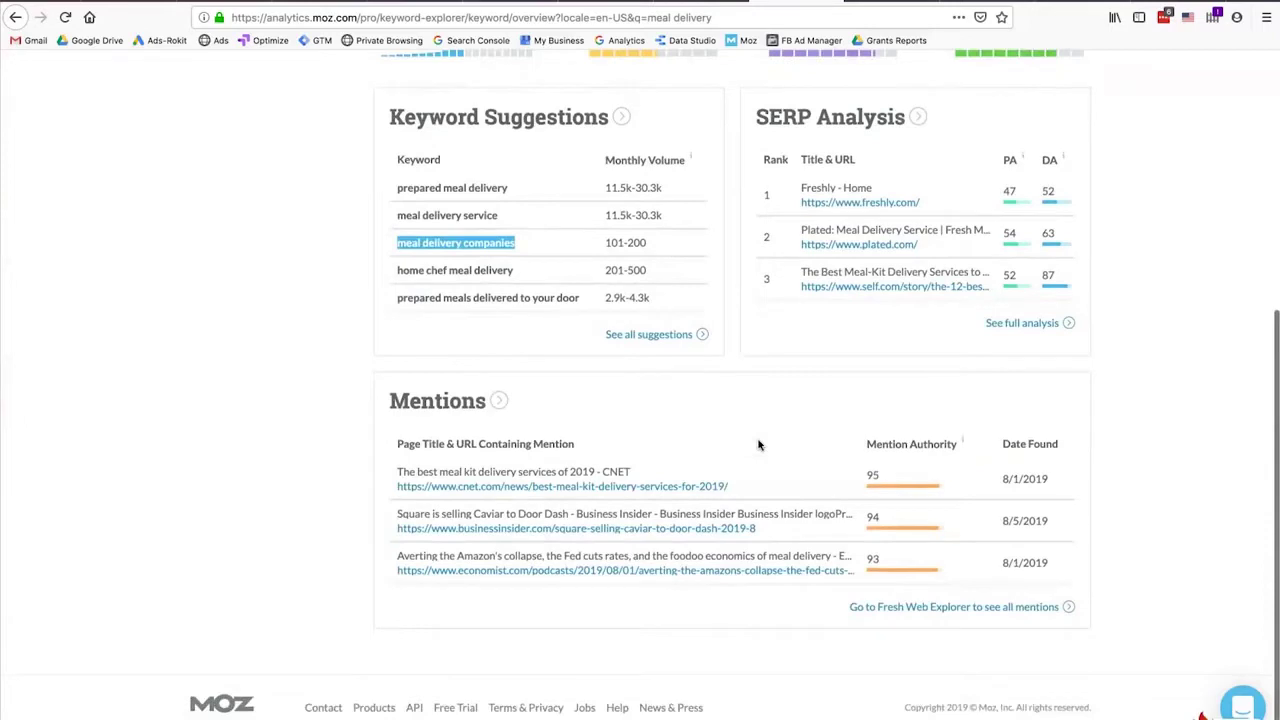
{"action": "scroll", "coordinate": [586, 534], "scroll_direction": "up", "scroll_amount": 3}
{"action": "left_click", "coordinate": [728, 534]}
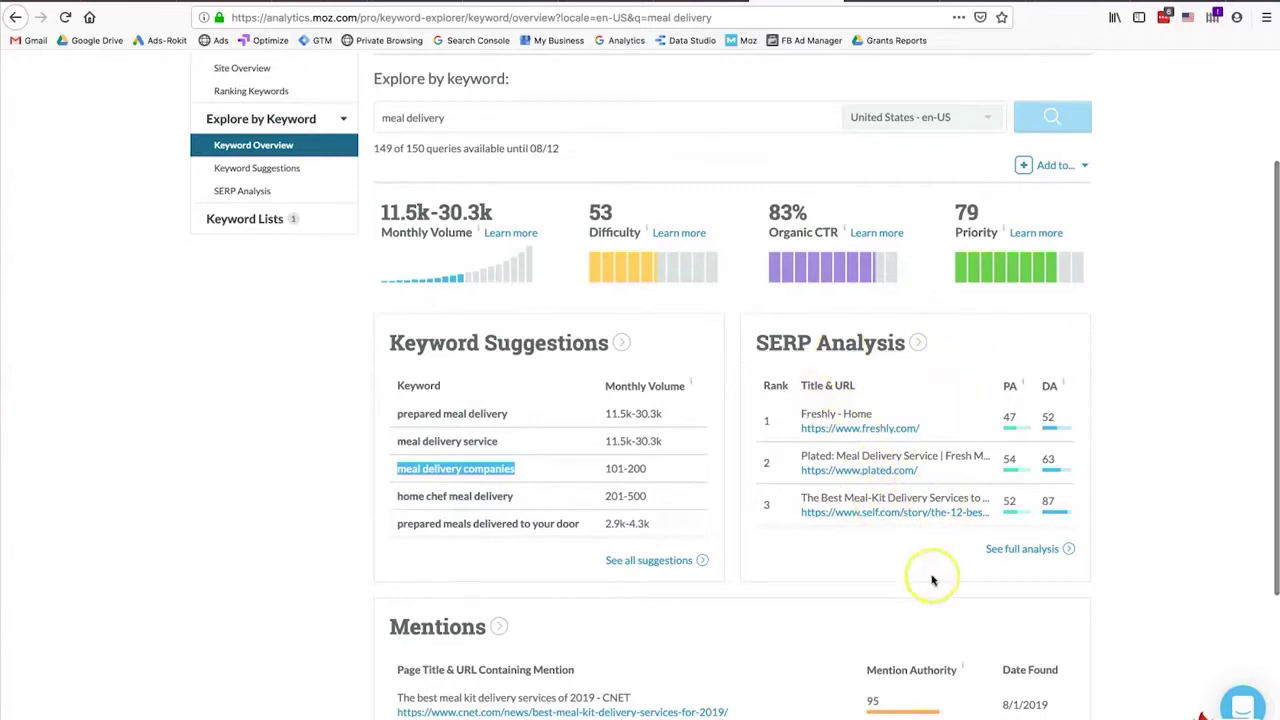
{"action": "scroll", "coordinate": [932, 580], "scroll_direction": "up", "scroll_amount": 3}
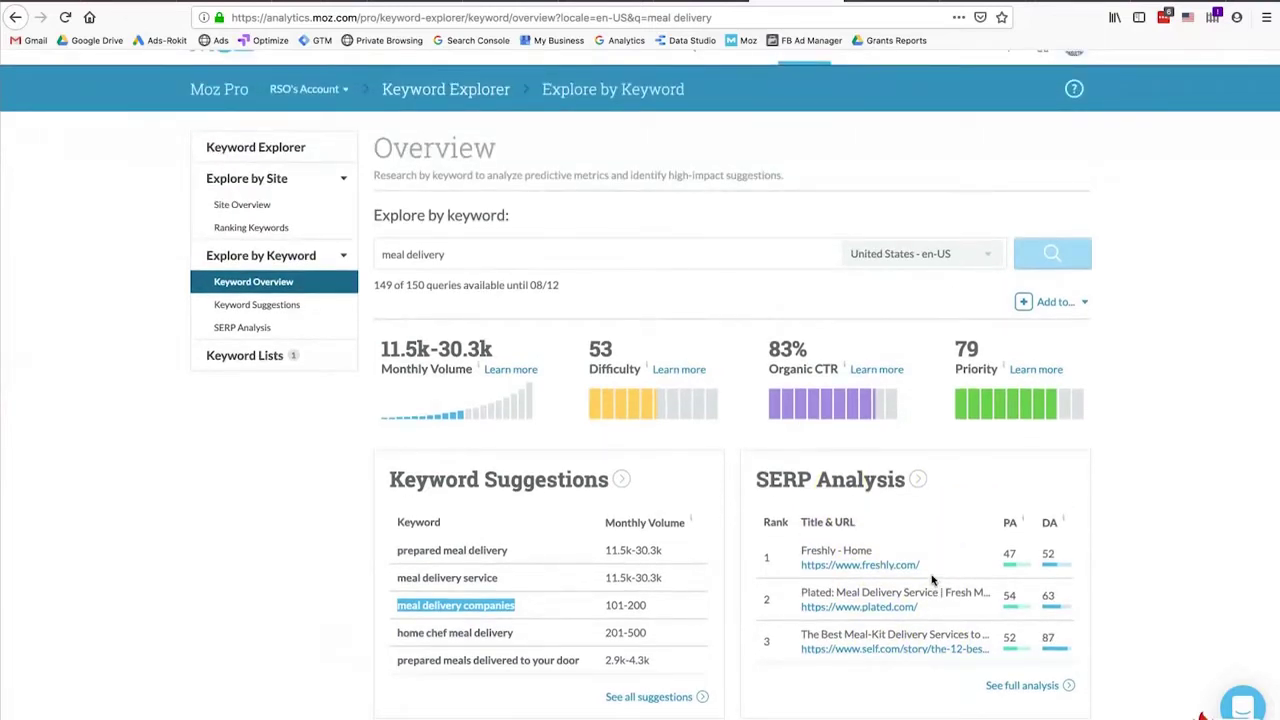
{"action": "scroll", "coordinate": [932, 580], "scroll_direction": "down", "scroll_amount": 3}
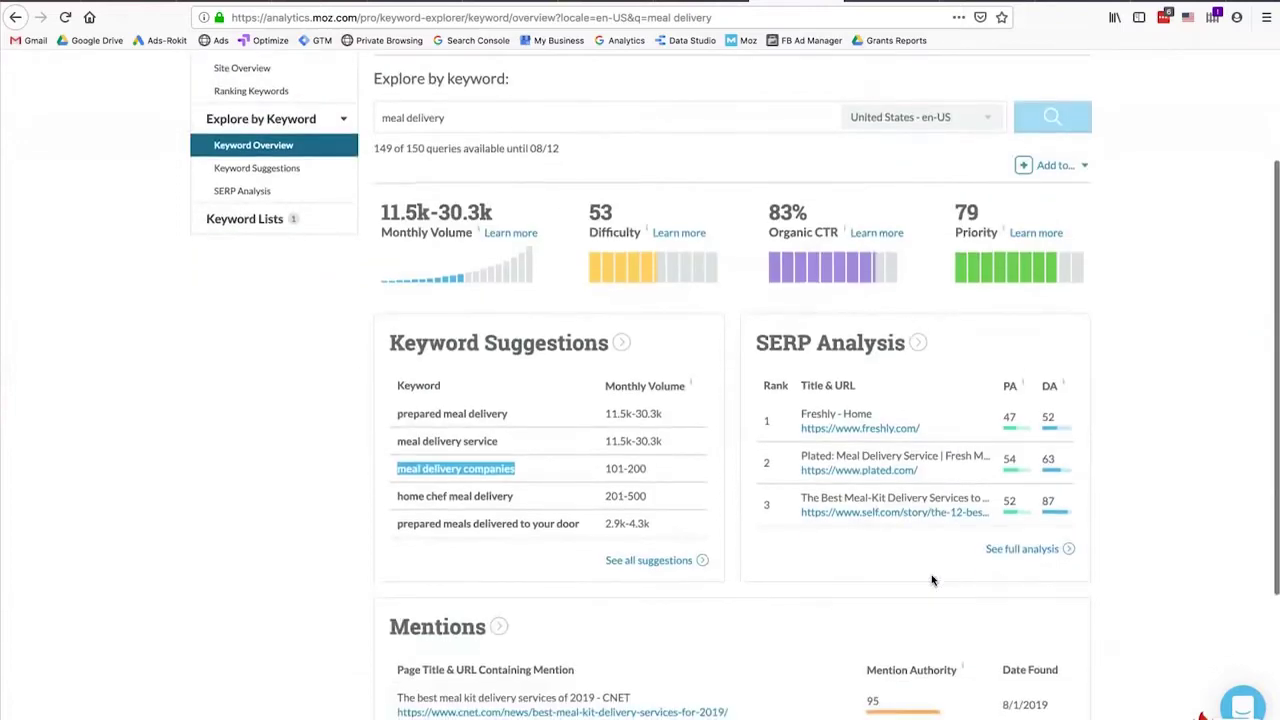
{"action": "scroll", "coordinate": [932, 580], "scroll_direction": "down", "scroll_amount": 2}
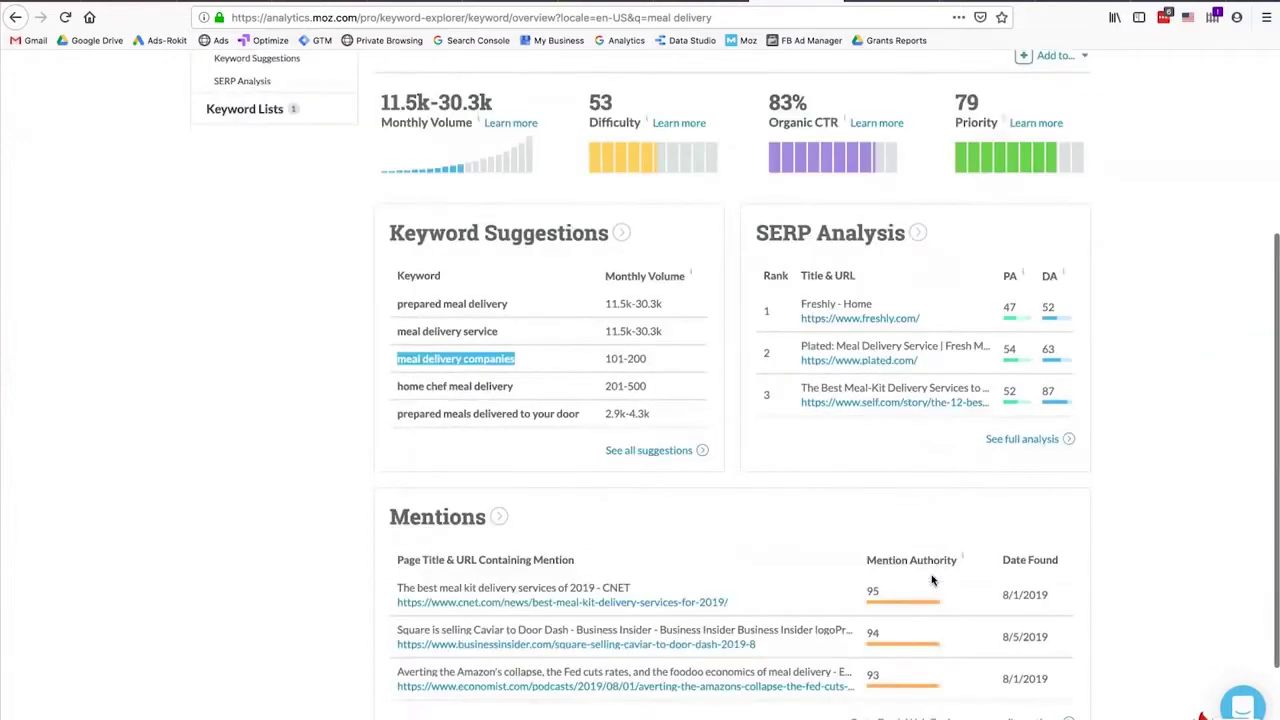
{"action": "scroll", "coordinate": [932, 580], "scroll_direction": "up", "scroll_amount": 5}
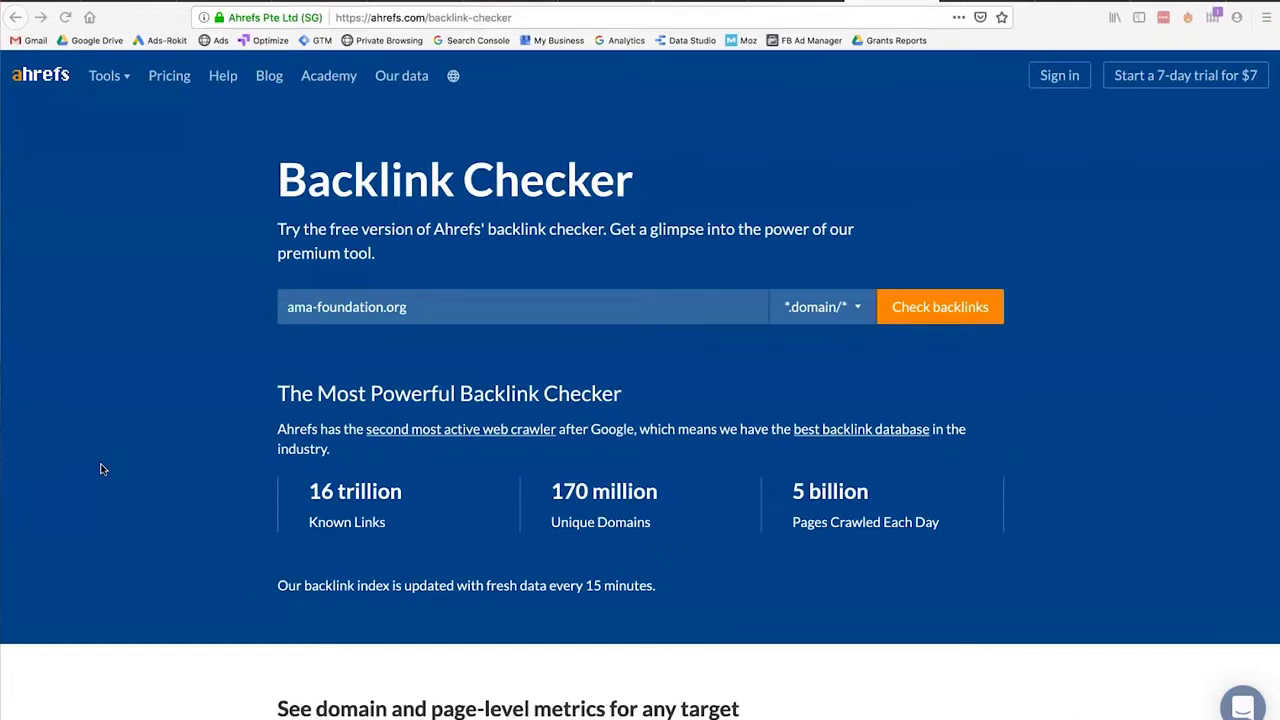
Step: Run the Ahrefs backlink check for ama-foundation.org, passing the human verification
{"action": "left_click", "coordinate": [460, 307]}
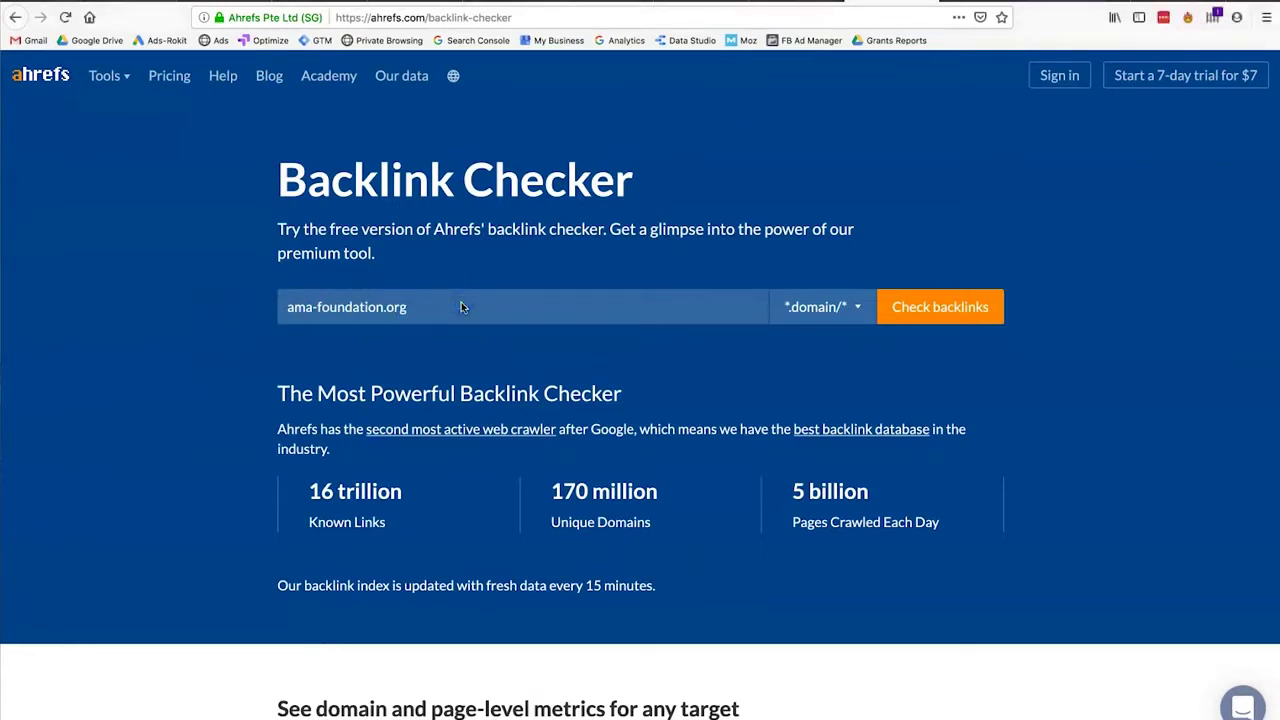
{"action": "left_click", "coordinate": [460, 307]}
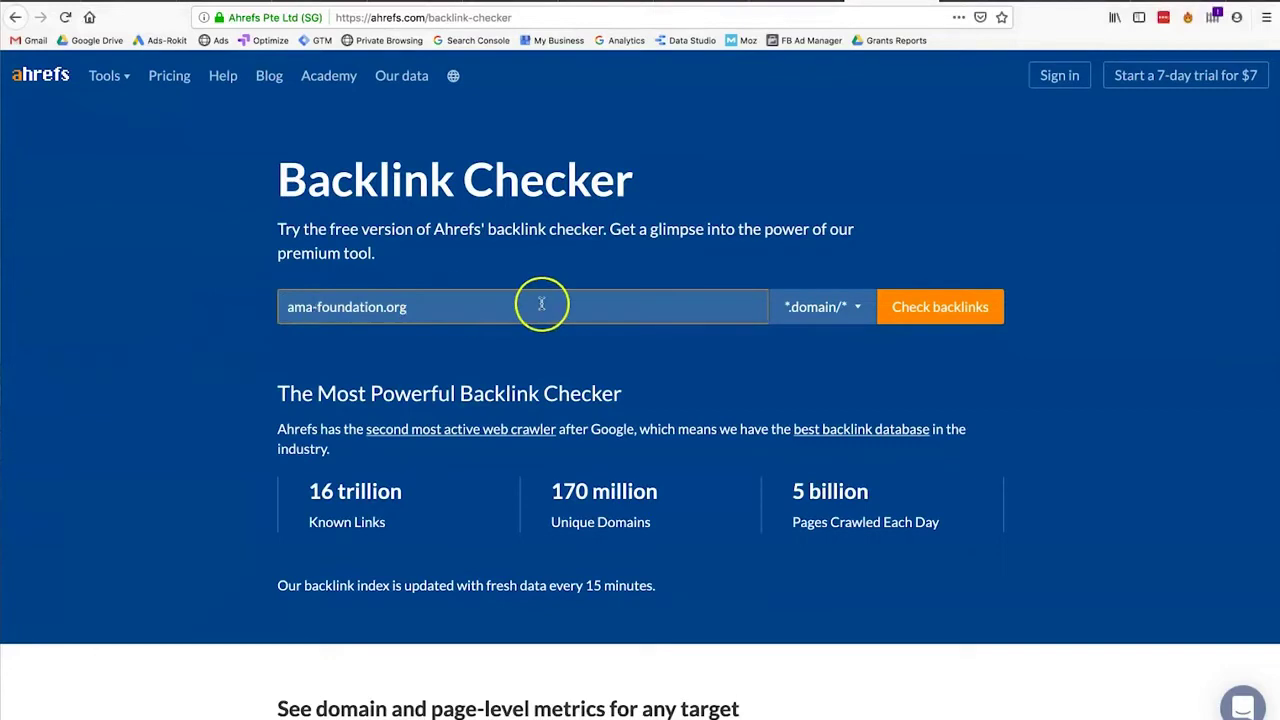
{"action": "left_click", "coordinate": [920, 314]}
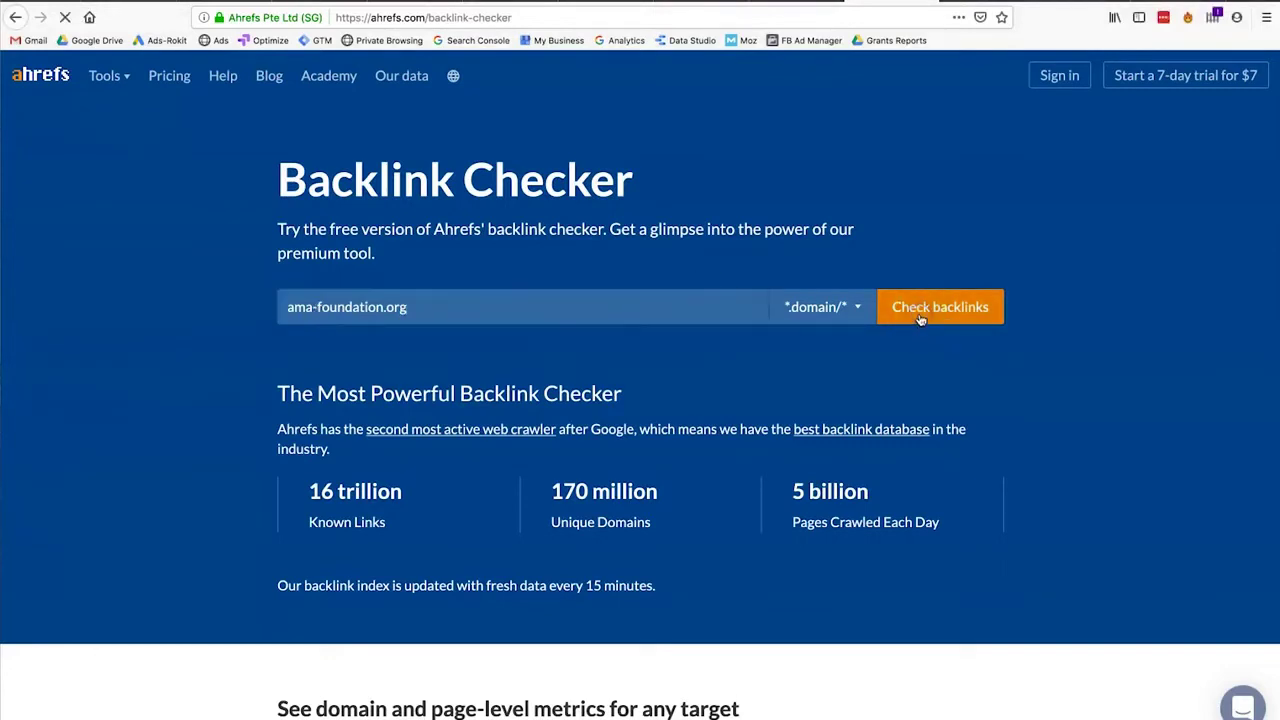
{"action": "left_click", "coordinate": [792, 257]}
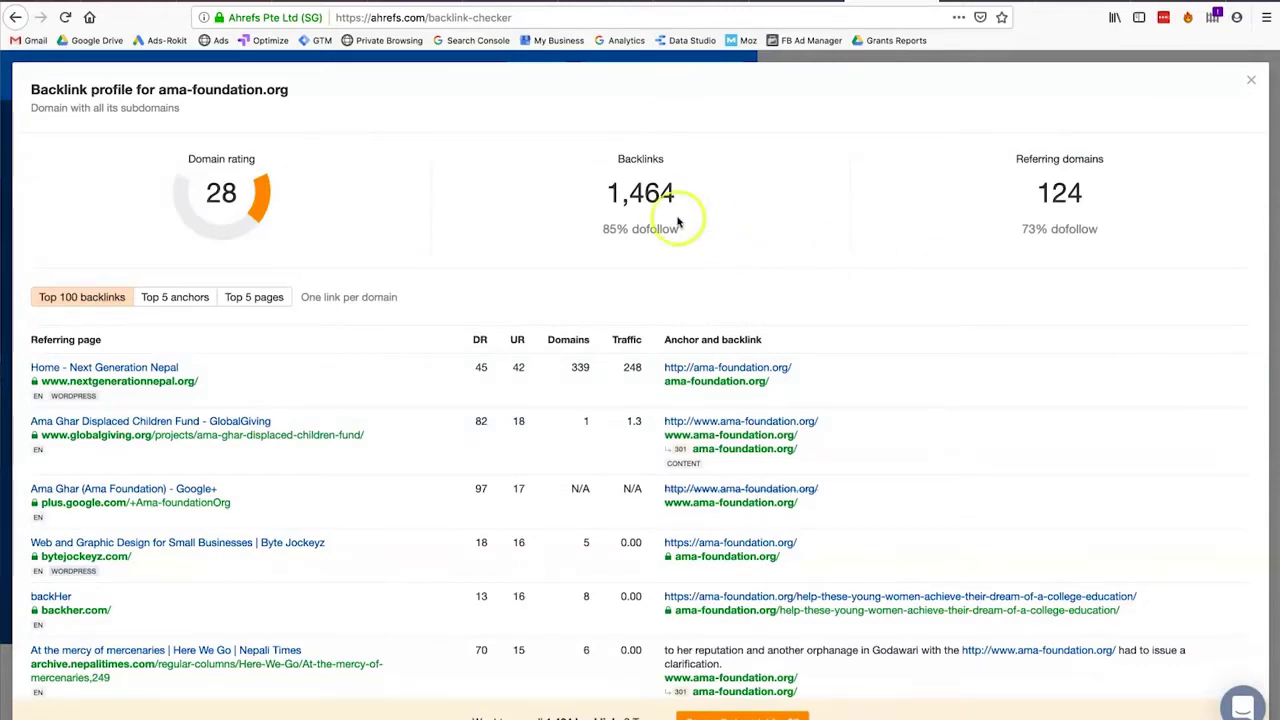
Step: Highlight the 1,464 backlinks, 85% dofollow share and 124 referring domains figures
{"action": "left_click_drag", "start_coordinate": [586, 199], "coordinate": [676, 201]}
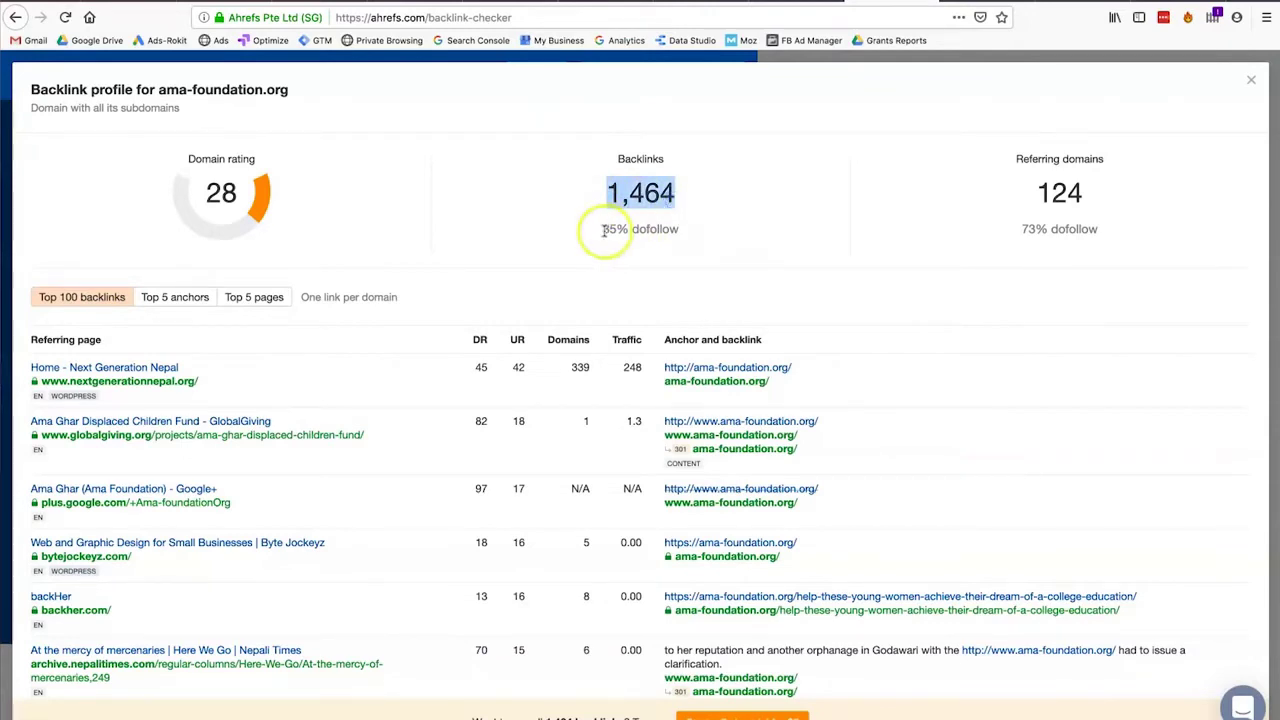
{"action": "left_click_drag", "start_coordinate": [603, 229], "coordinate": [698, 228]}
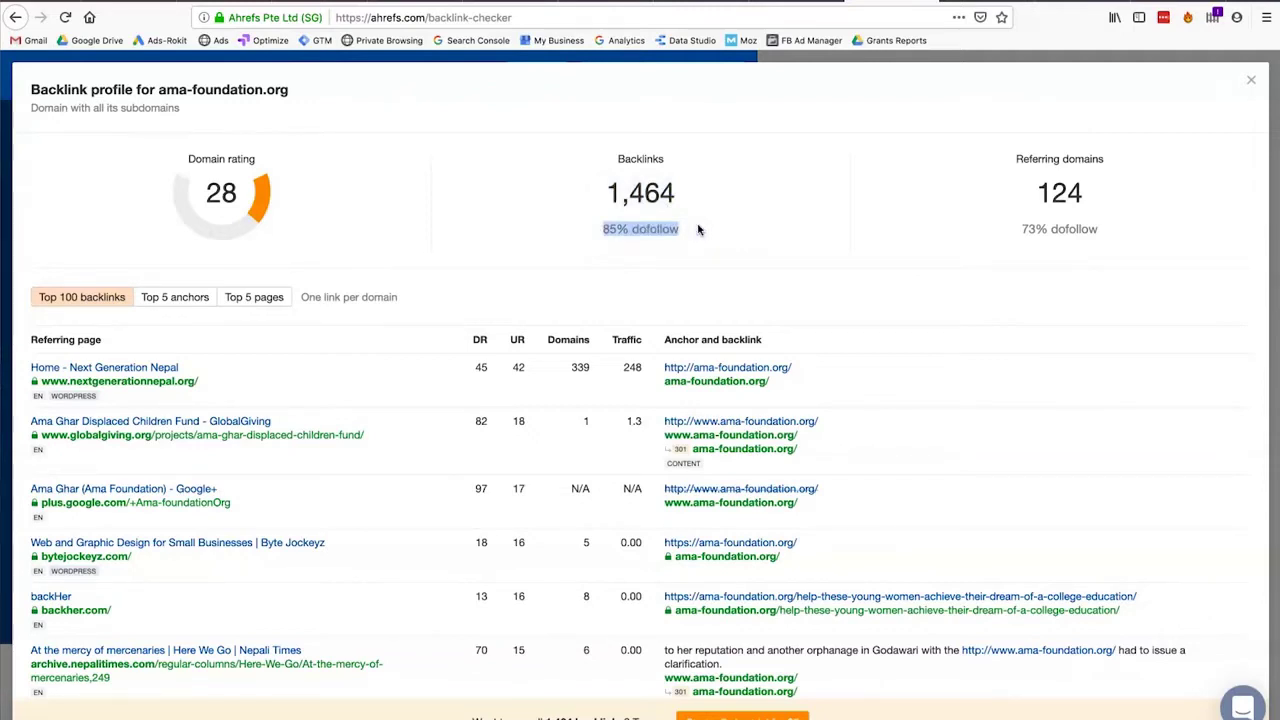
{"action": "left_click_drag", "start_coordinate": [1052, 193], "coordinate": [1088, 194]}
{"action": "double_click", "coordinate": [1068, 195]}
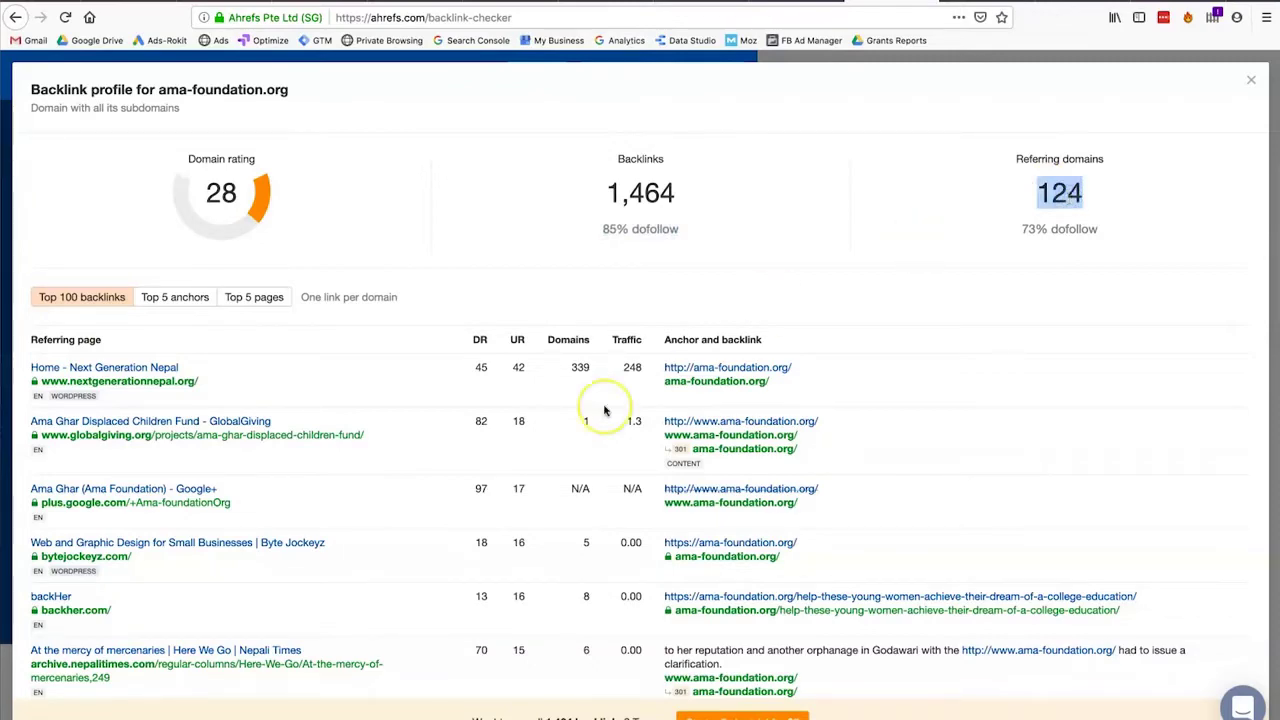
Step: Scroll through the Top 100 backlinks table, then switch to the Pingdom home page
{"action": "scroll", "coordinate": [604, 410], "scroll_direction": "down", "scroll_amount": 1}
{"action": "scroll", "coordinate": [604, 410], "scroll_direction": "down", "scroll_amount": 2}
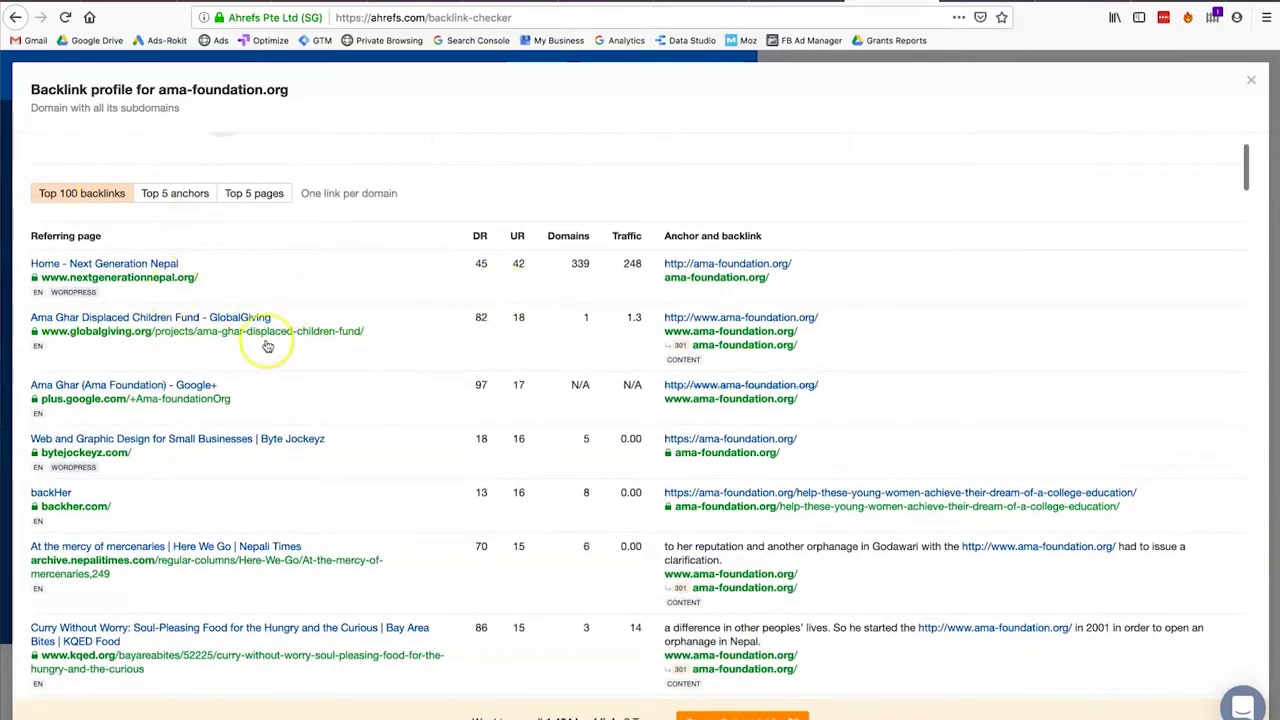
{"action": "scroll", "coordinate": [267, 346], "scroll_direction": "down", "scroll_amount": 1}
{"action": "scroll", "coordinate": [267, 346], "scroll_direction": "down", "scroll_amount": 6}
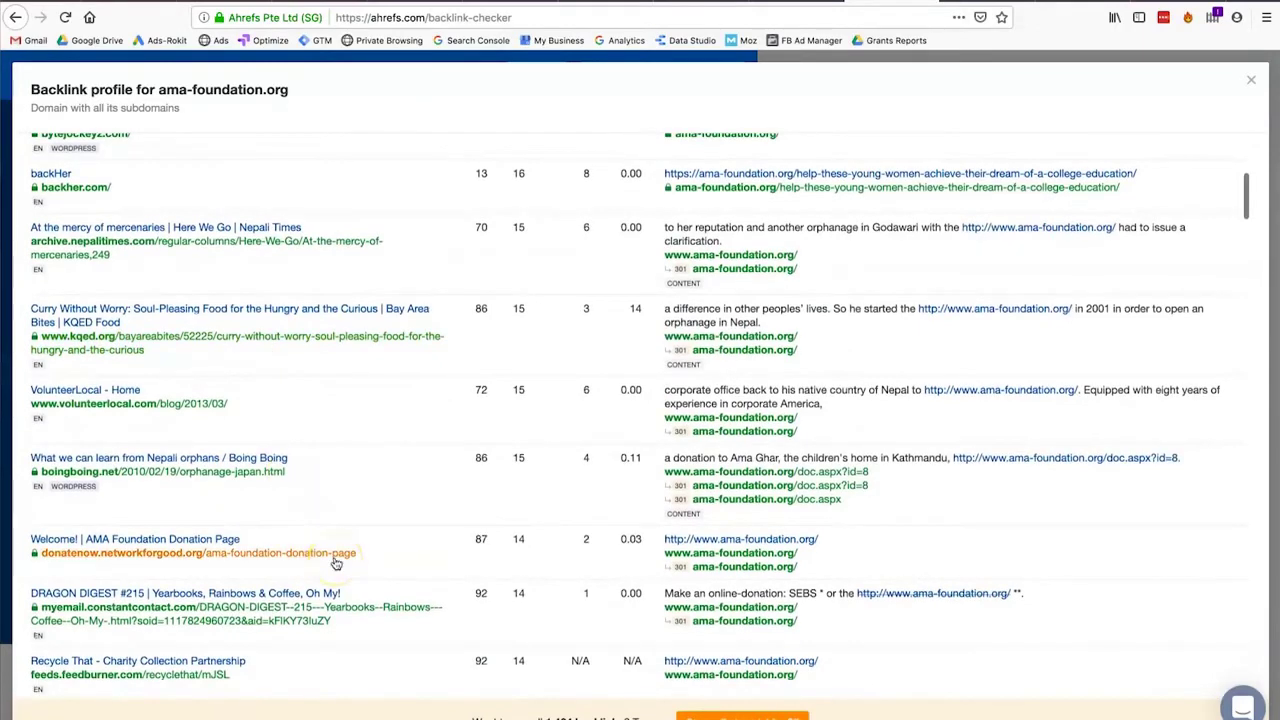
{"action": "scroll", "coordinate": [336, 564], "scroll_direction": "up", "scroll_amount": 8}
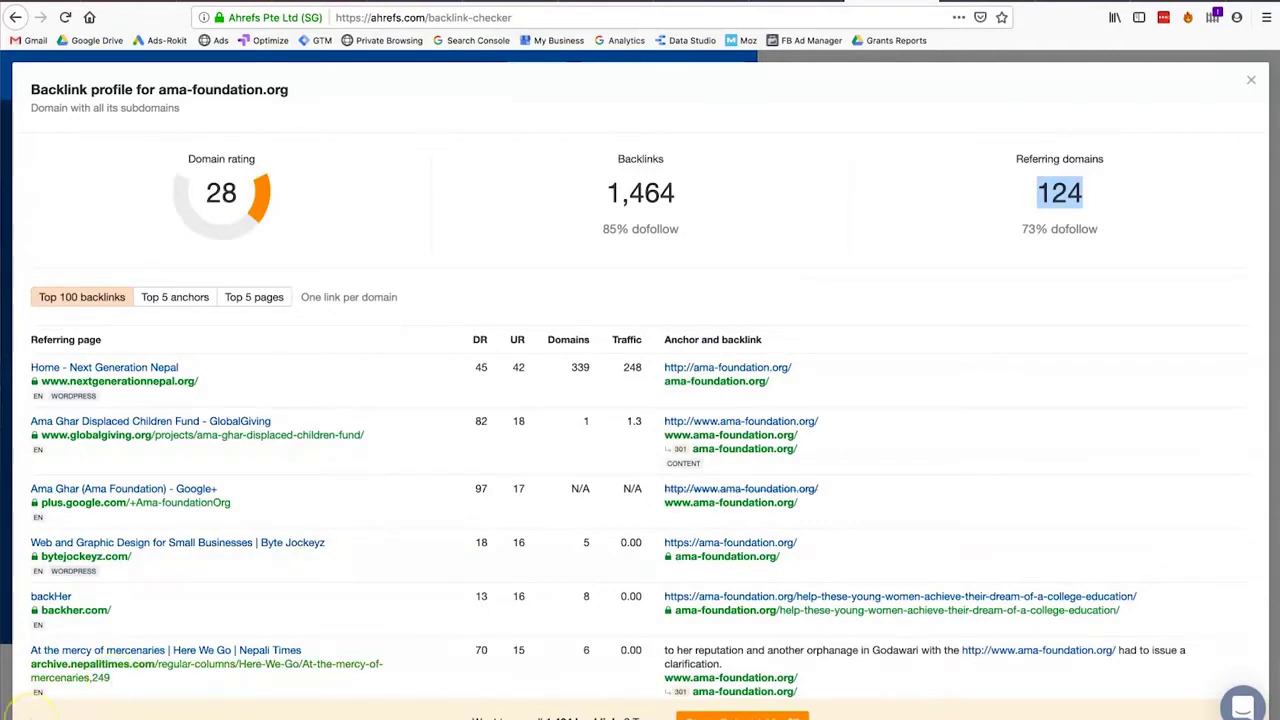
{"action": "left_click", "coordinate": [417, 302]}
{"action": "left_click", "coordinate": [197, 582]}
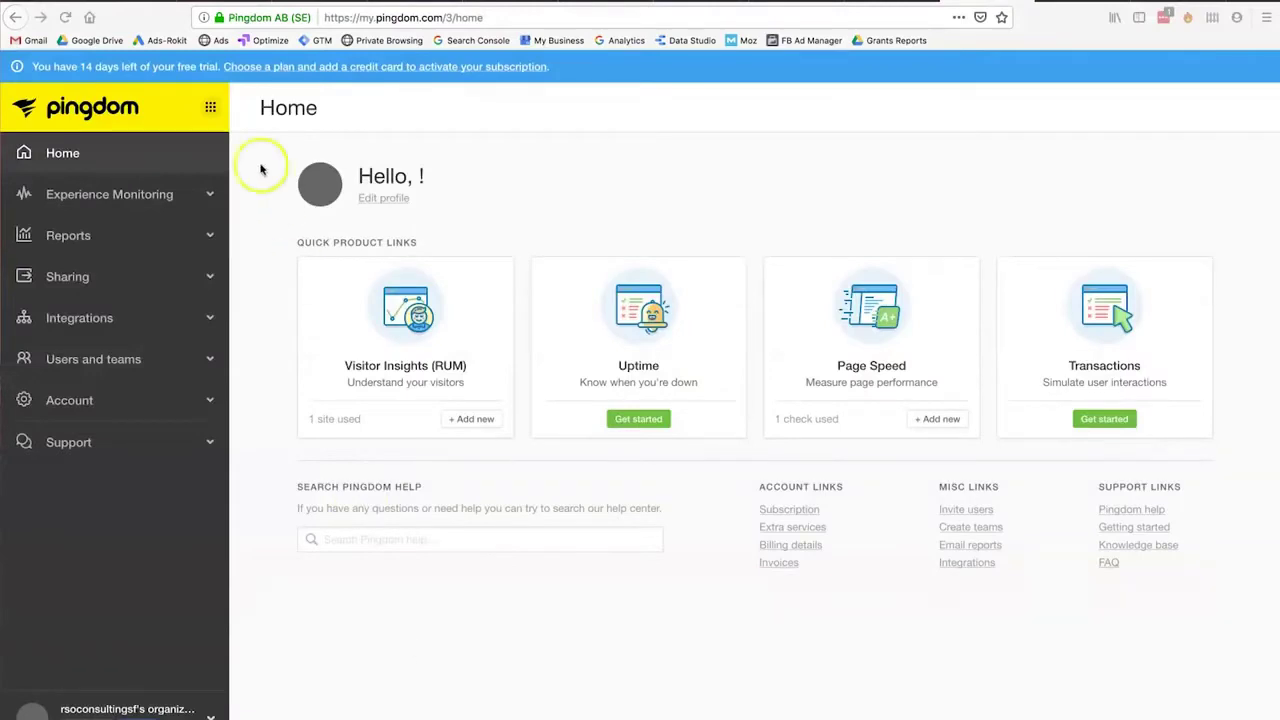
Step: Expand the Reports and Experience Monitoring sections in the Pingdom sidebar
{"action": "left_click", "coordinate": [102, 243]}
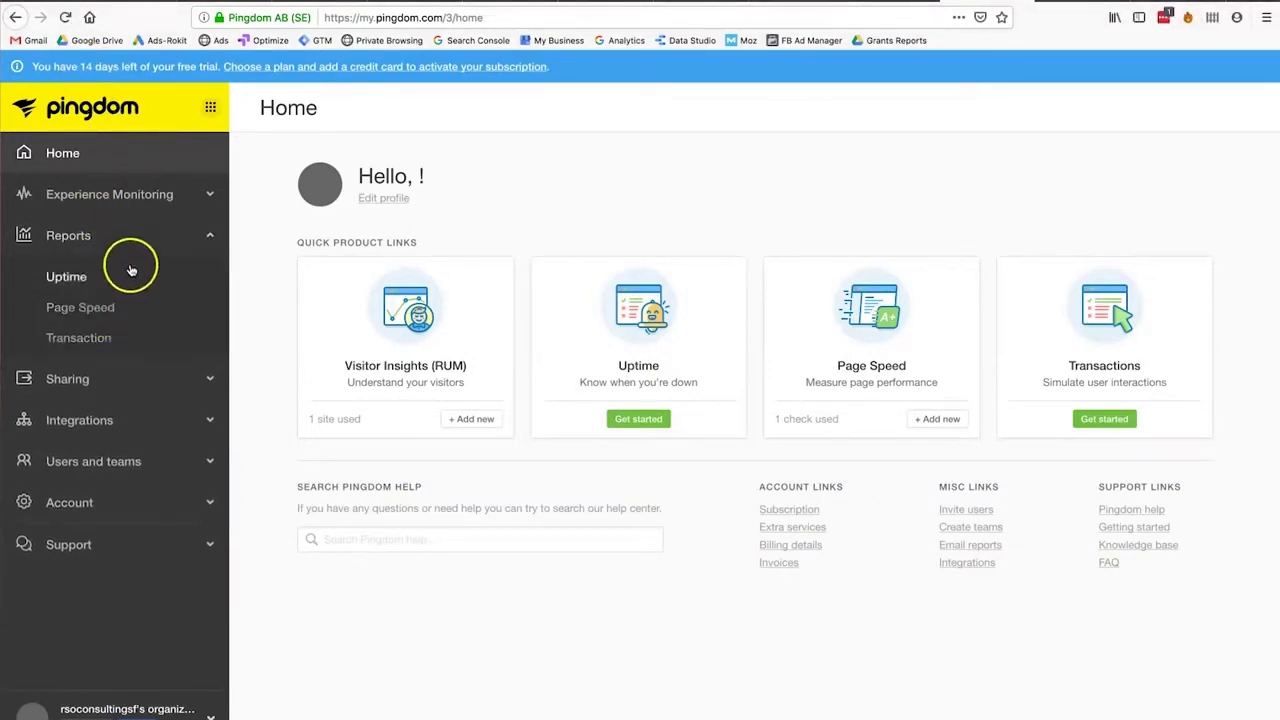
{"action": "left_click", "coordinate": [137, 197]}
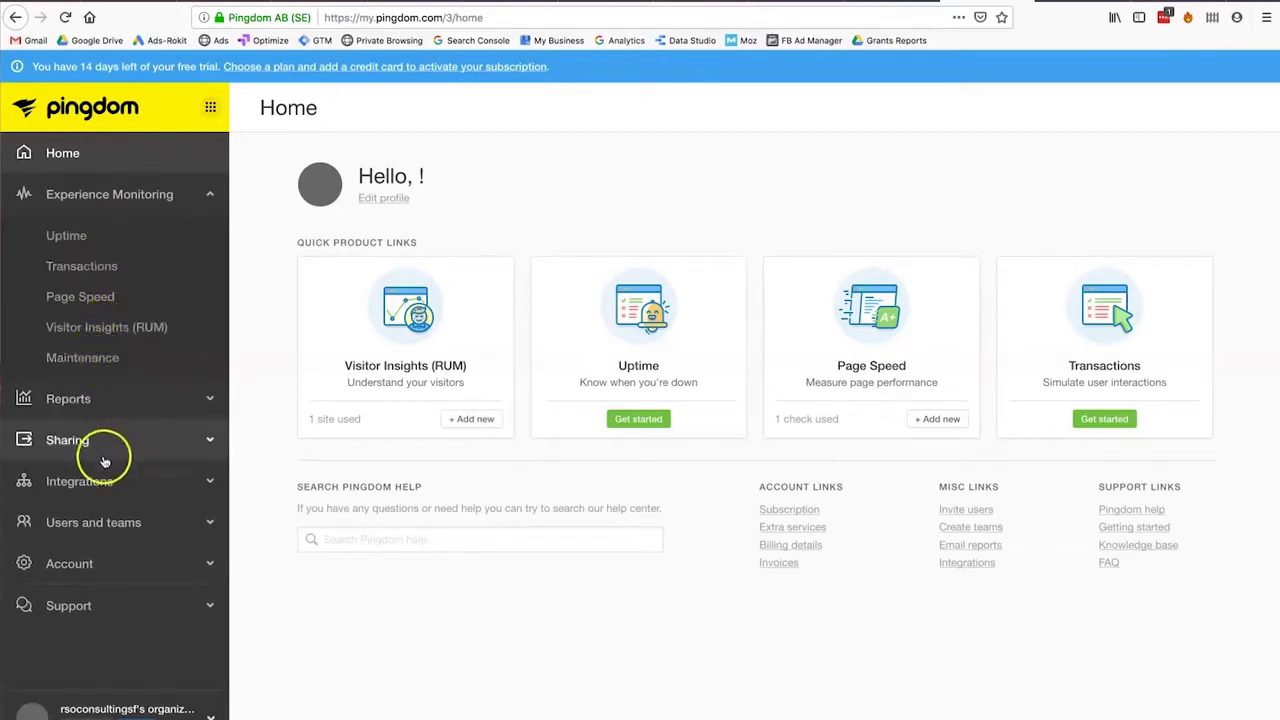
{"action": "left_click", "coordinate": [86, 400]}
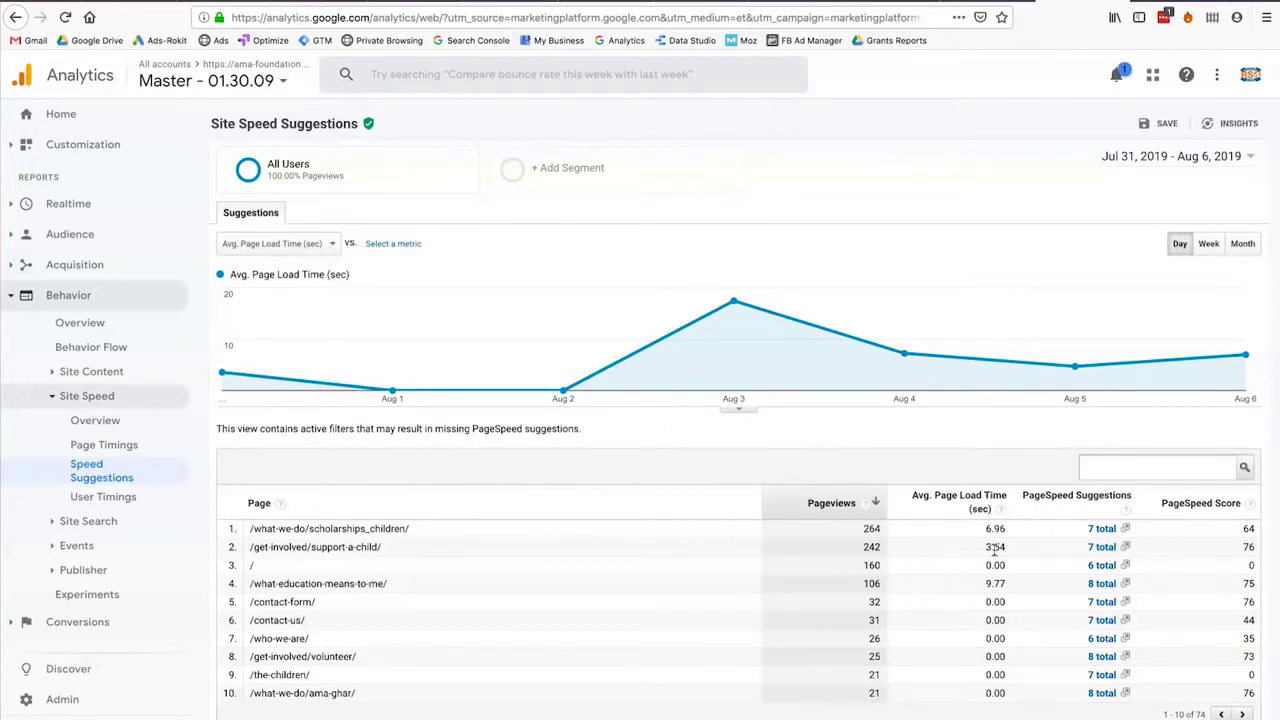
Step: Select the /what-we-do/scholarships_children/ path and run its PageSpeed analysis
{"action": "left_click", "coordinate": [1097, 535]}
{"action": "triple_click", "coordinate": [354, 533]}
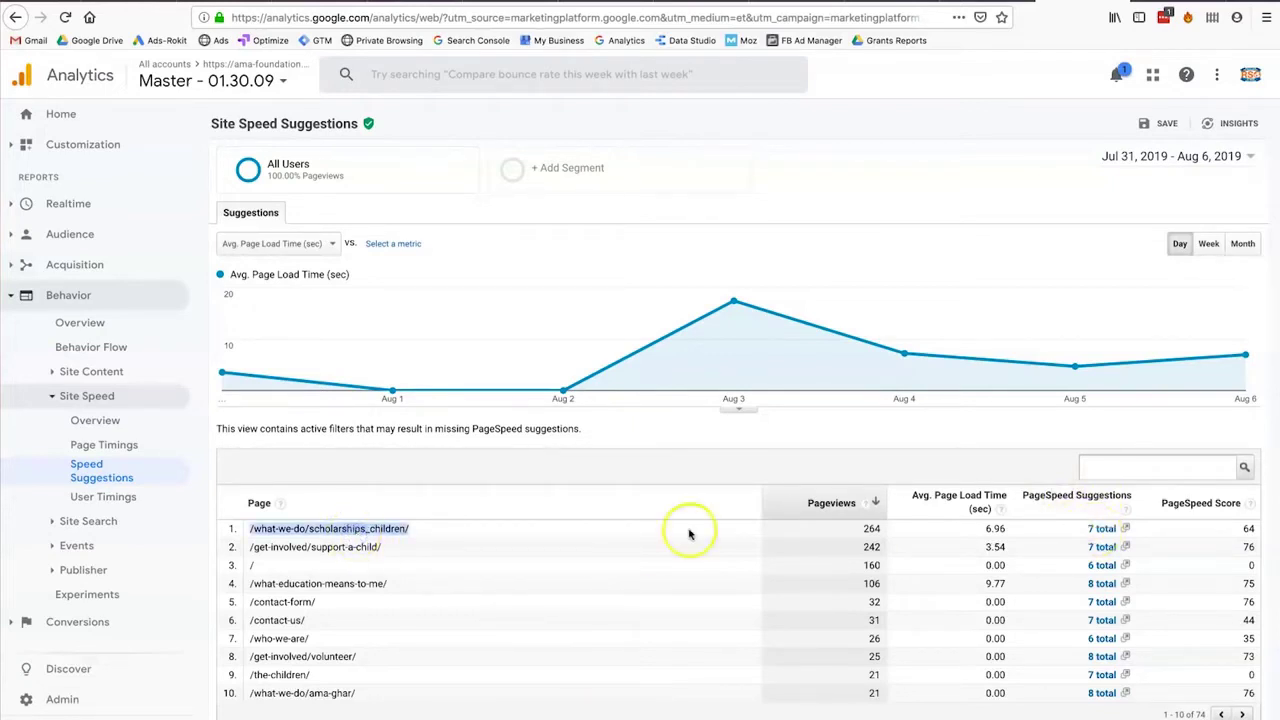
{"action": "left_click", "coordinate": [1099, 535]}
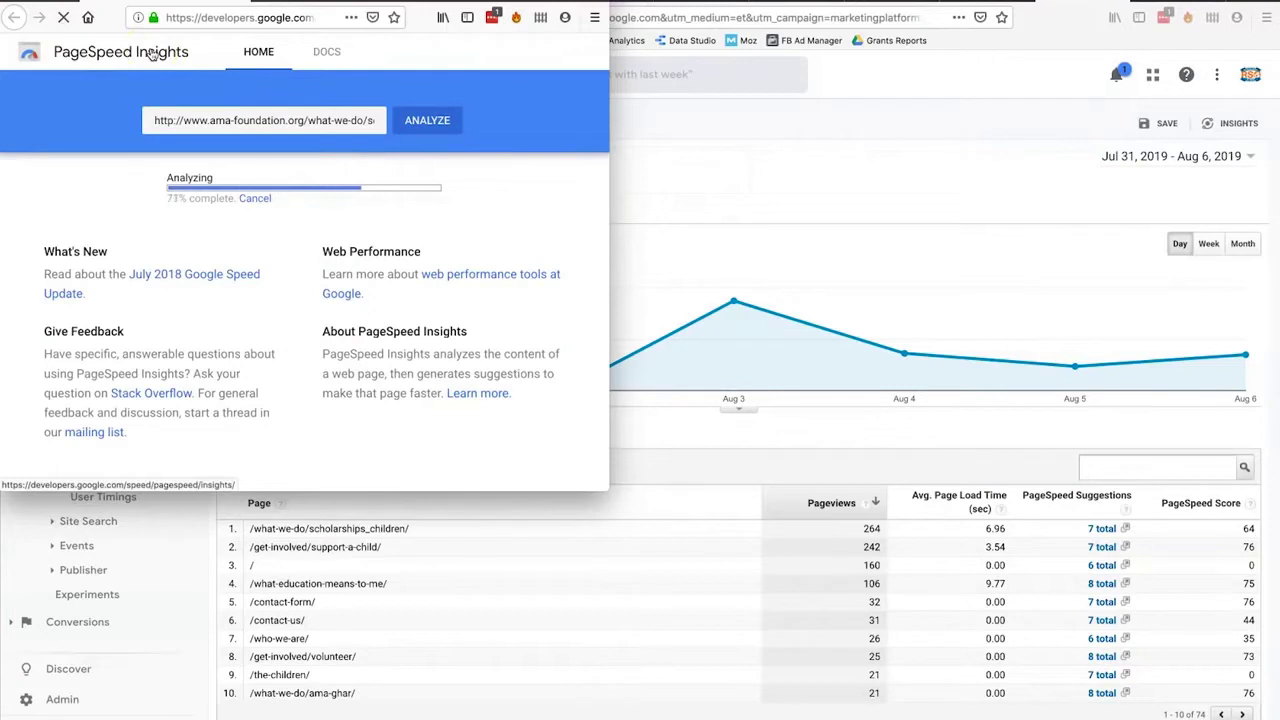
{"action": "left_click", "coordinate": [255, 222]}
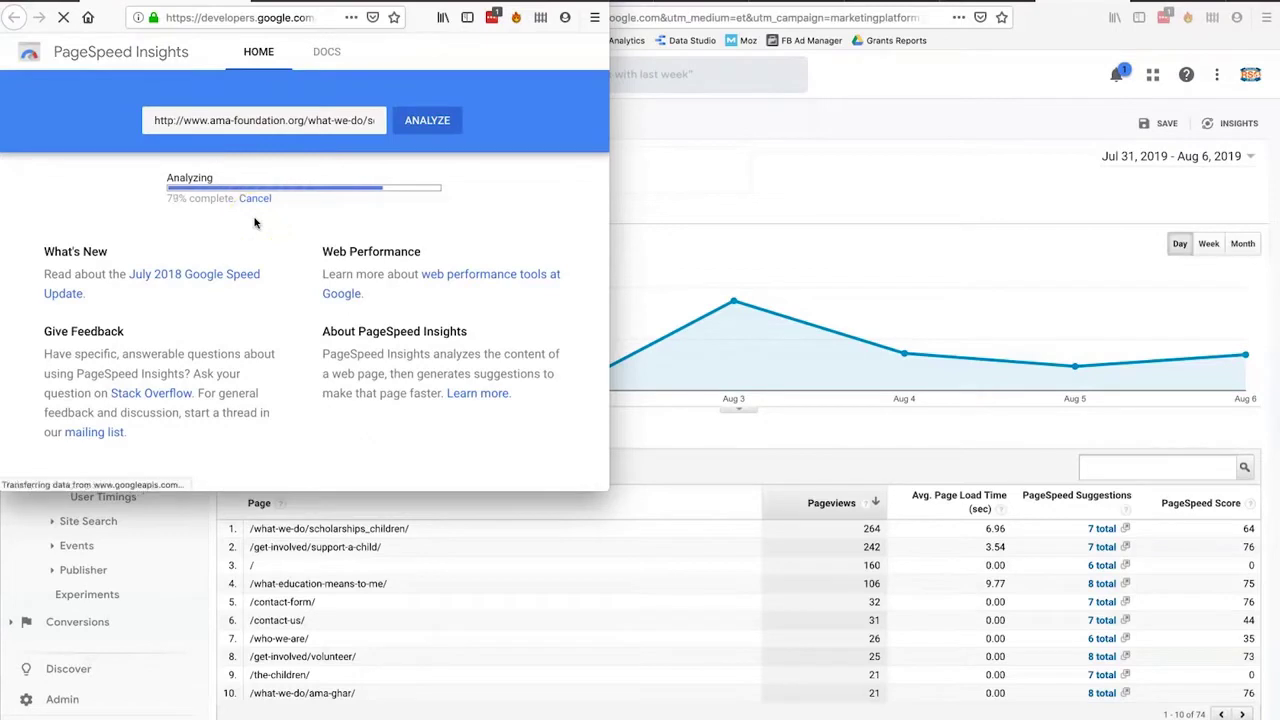
Step: Enlarge the PageSpeed Insights window and review the desktop speed results
{"action": "left_click", "coordinate": [175, 170]}
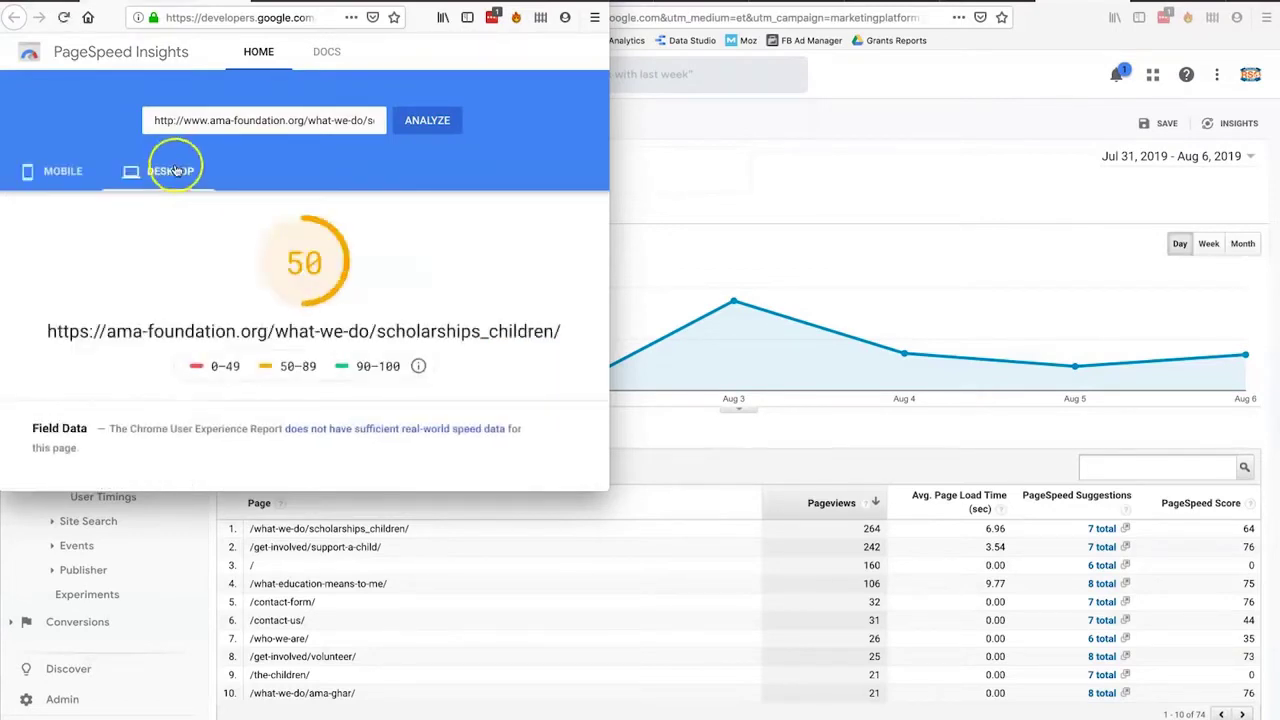
{"action": "left_click", "coordinate": [72, 170]}
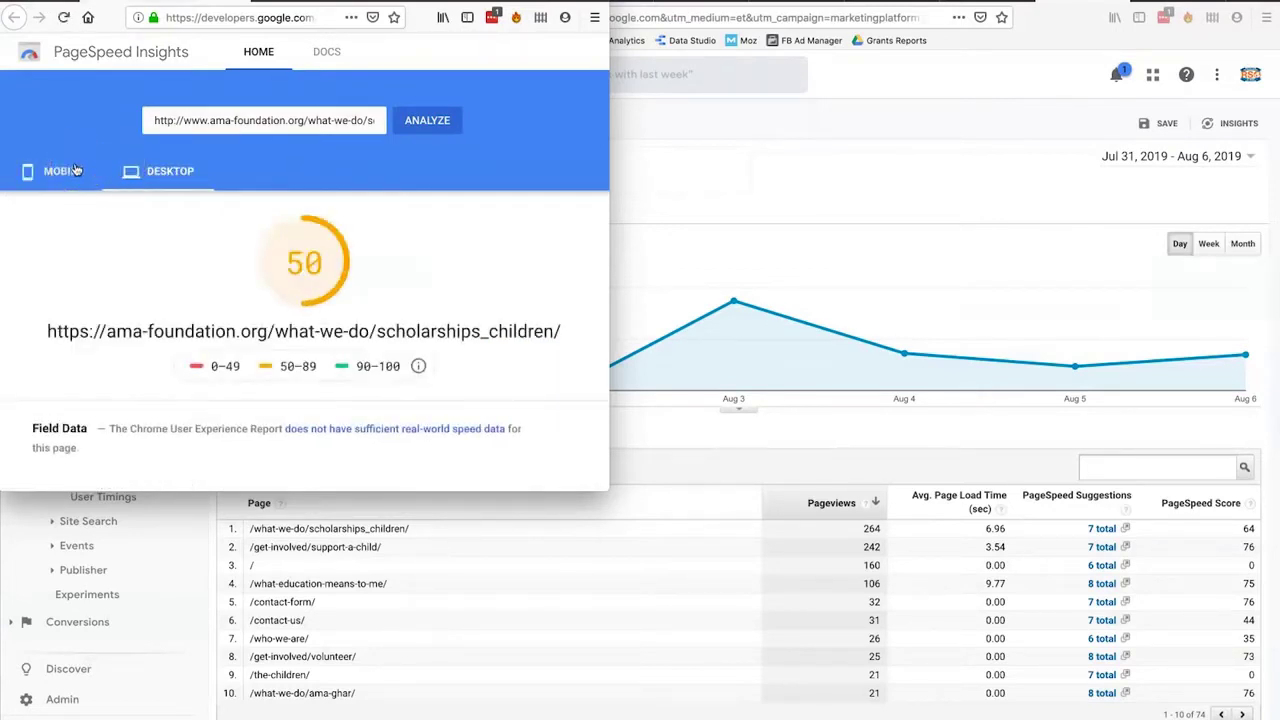
{"action": "left_click_drag", "start_coordinate": [603, 483], "coordinate": [1015, 621]}
{"action": "left_click", "coordinate": [674, 480]}
{"action": "scroll", "coordinate": [675, 485], "scroll_direction": "down", "scroll_amount": 3}
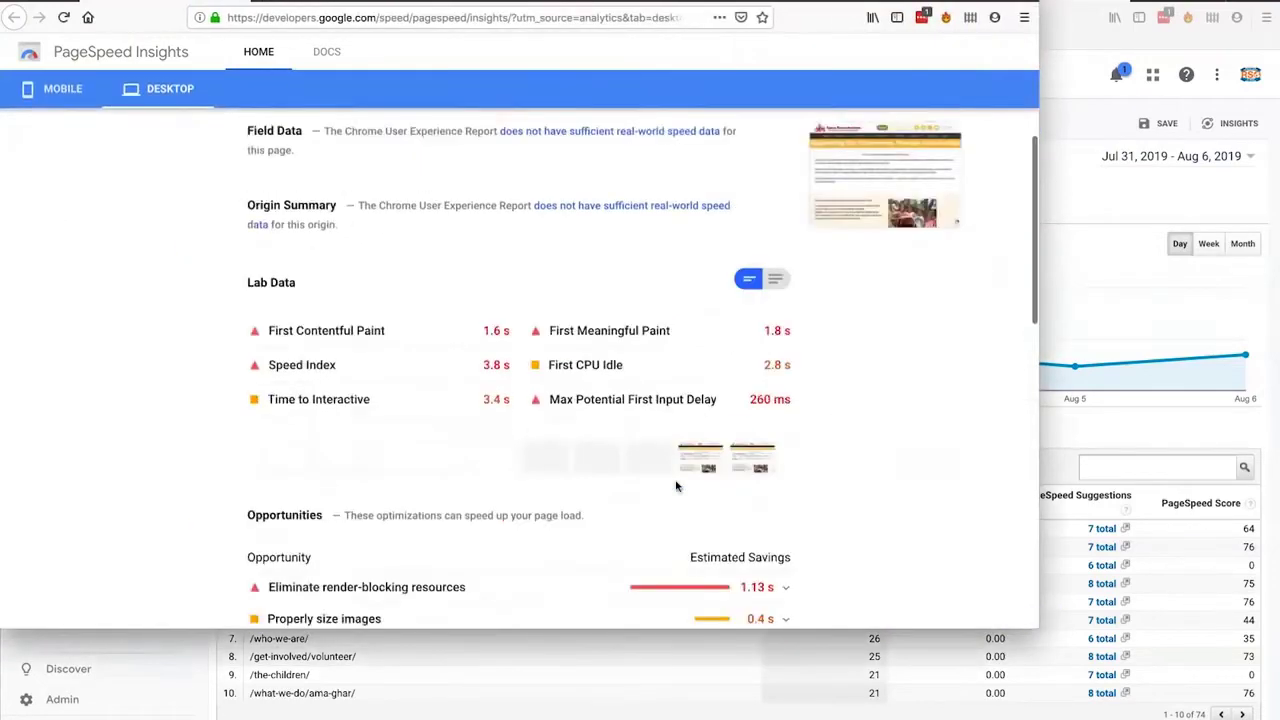
{"action": "scroll", "coordinate": [675, 485], "scroll_direction": "down", "scroll_amount": 5}
{"action": "left_click", "coordinate": [474, 344]}
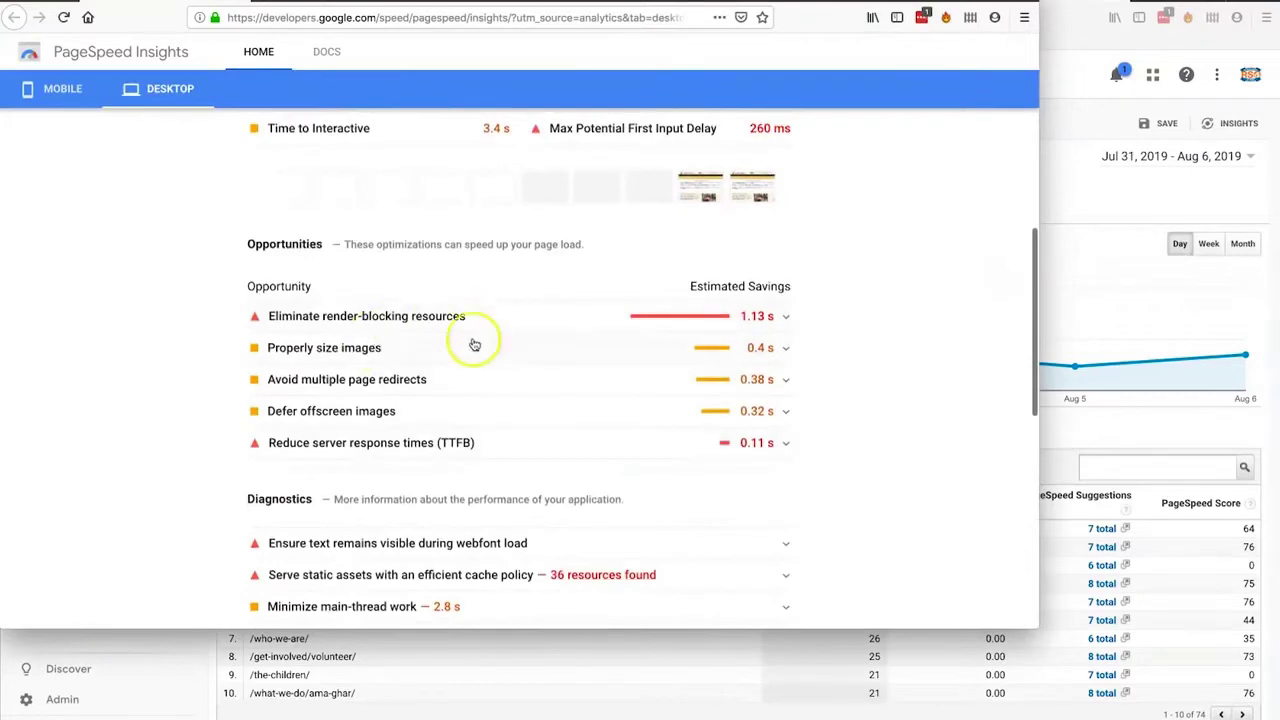
{"action": "scroll", "coordinate": [572, 363], "scroll_direction": "up", "scroll_amount": 3}
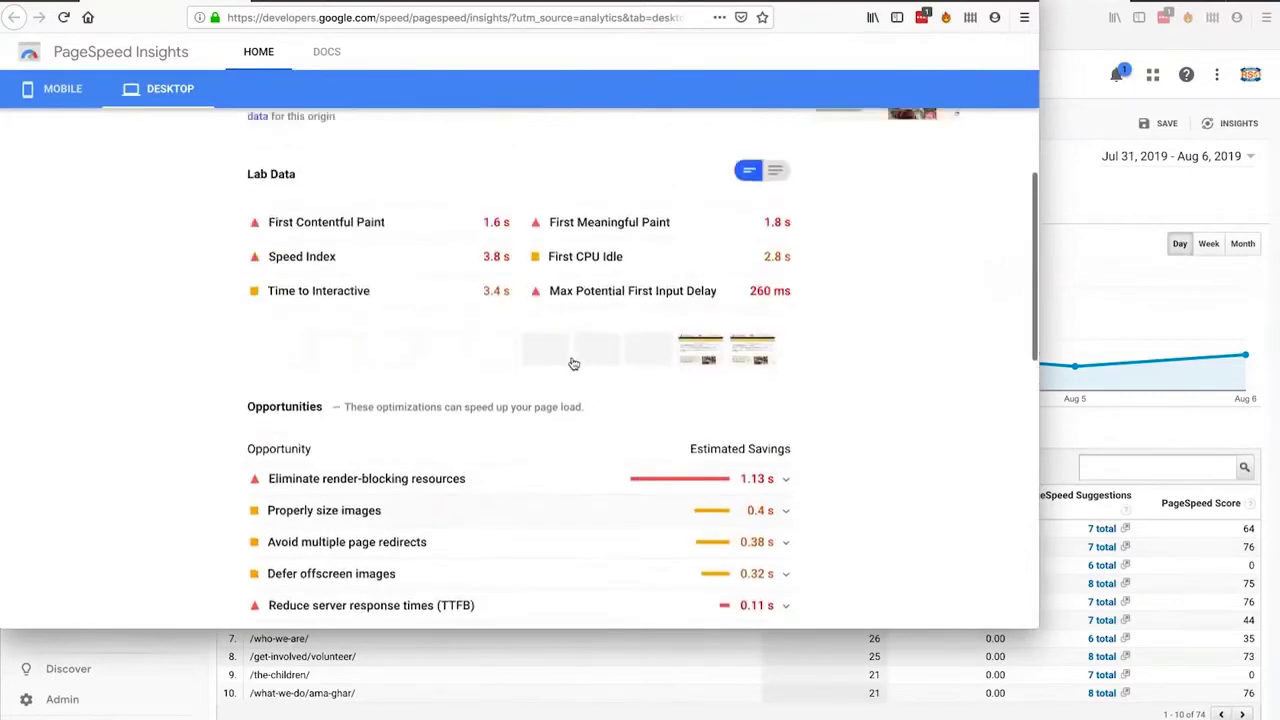
{"action": "scroll", "coordinate": [572, 363], "scroll_direction": "up", "scroll_amount": 6}
Step: Review the mobile Opportunities and Diagnostics, then return to the Moz Pro dashboard
{"action": "left_click", "coordinate": [63, 170]}
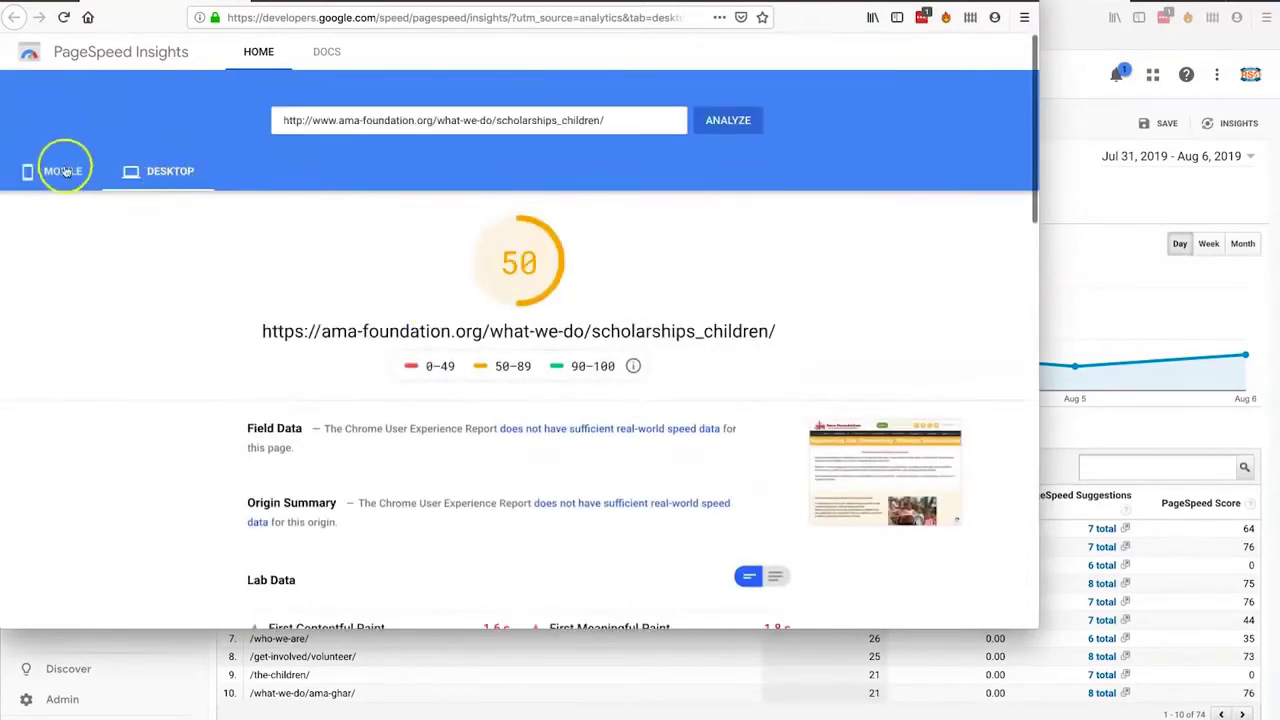
{"action": "left_click", "coordinate": [397, 365]}
{"action": "scroll", "coordinate": [397, 365], "scroll_direction": "down", "scroll_amount": 10}
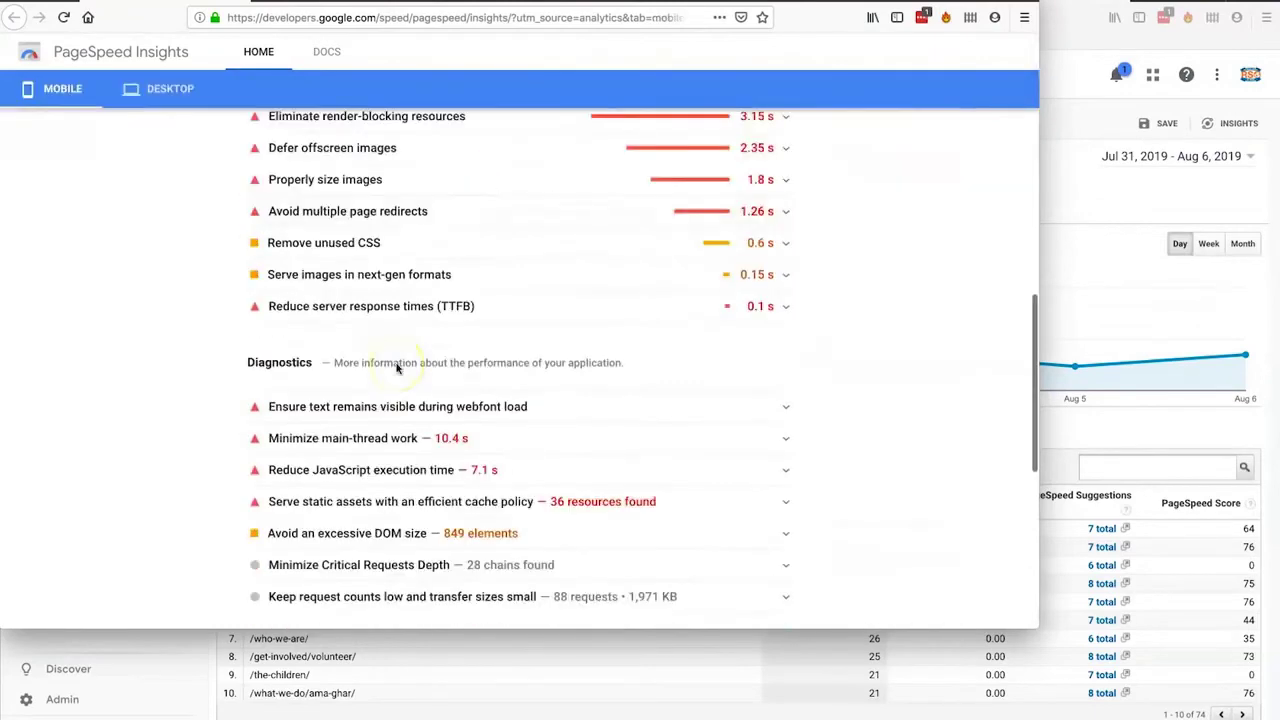
{"action": "scroll", "coordinate": [394, 366], "scroll_direction": "up", "scroll_amount": 4}
{"action": "scroll", "coordinate": [400, 406], "scroll_direction": "down", "scroll_amount": 2}
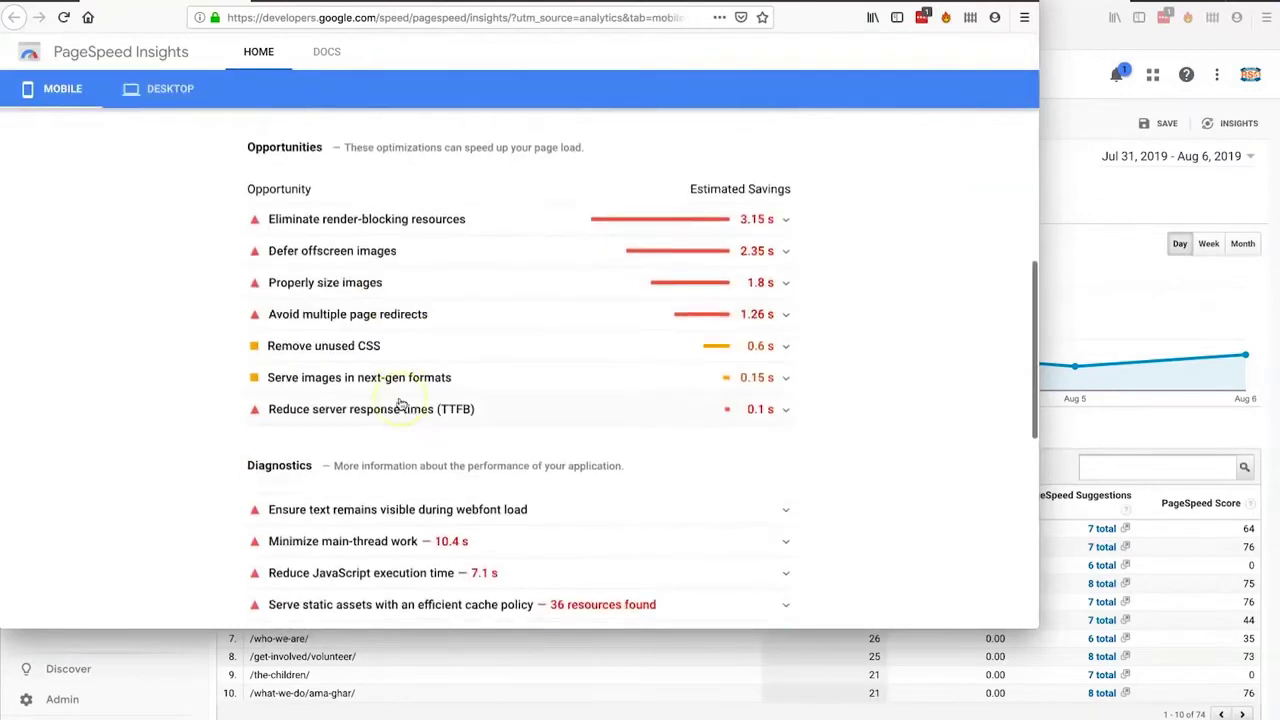
{"action": "scroll", "coordinate": [400, 405], "scroll_direction": "down", "scroll_amount": 3}
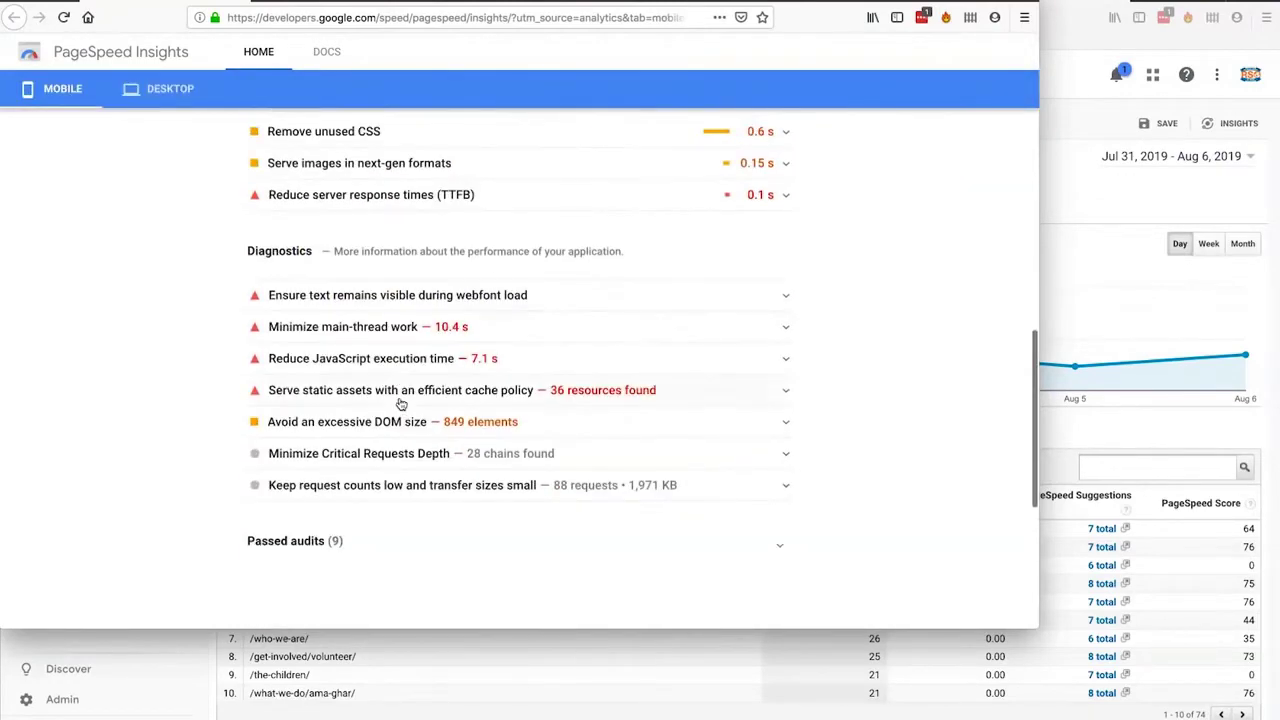
{"action": "scroll", "coordinate": [400, 404], "scroll_direction": "up", "scroll_amount": 10}
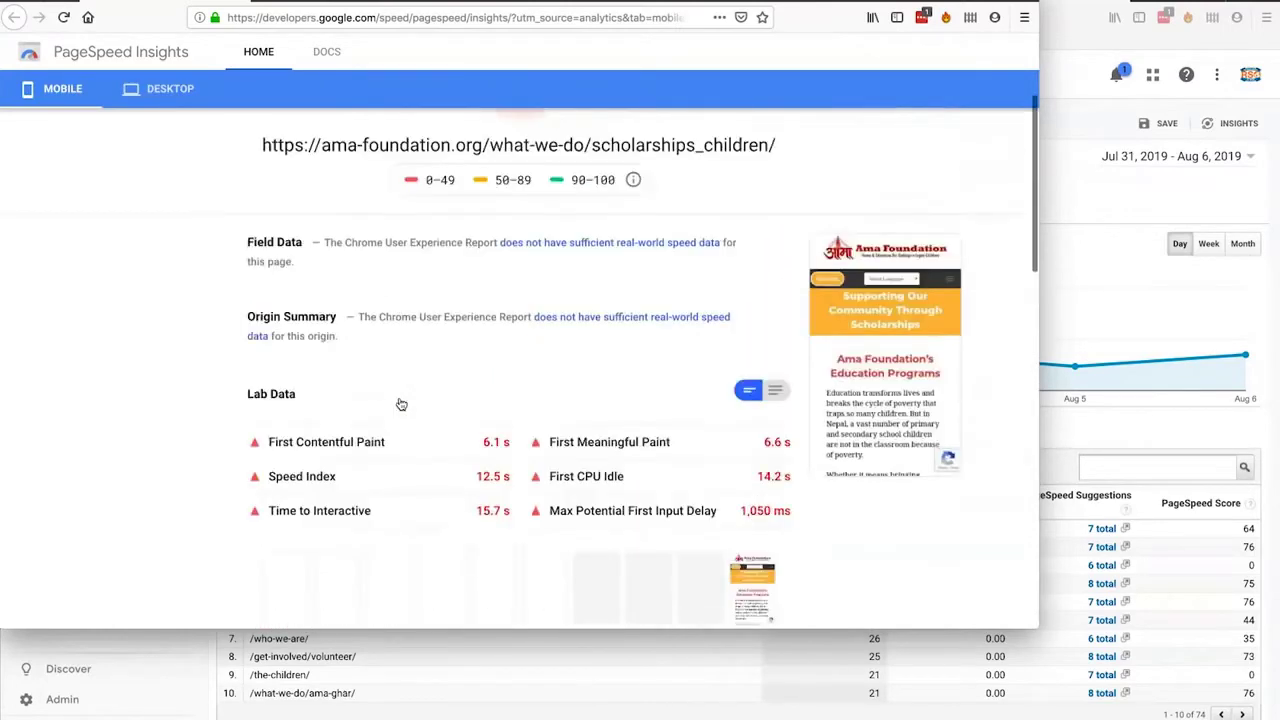
{"action": "left_click", "coordinate": [523, 140]}
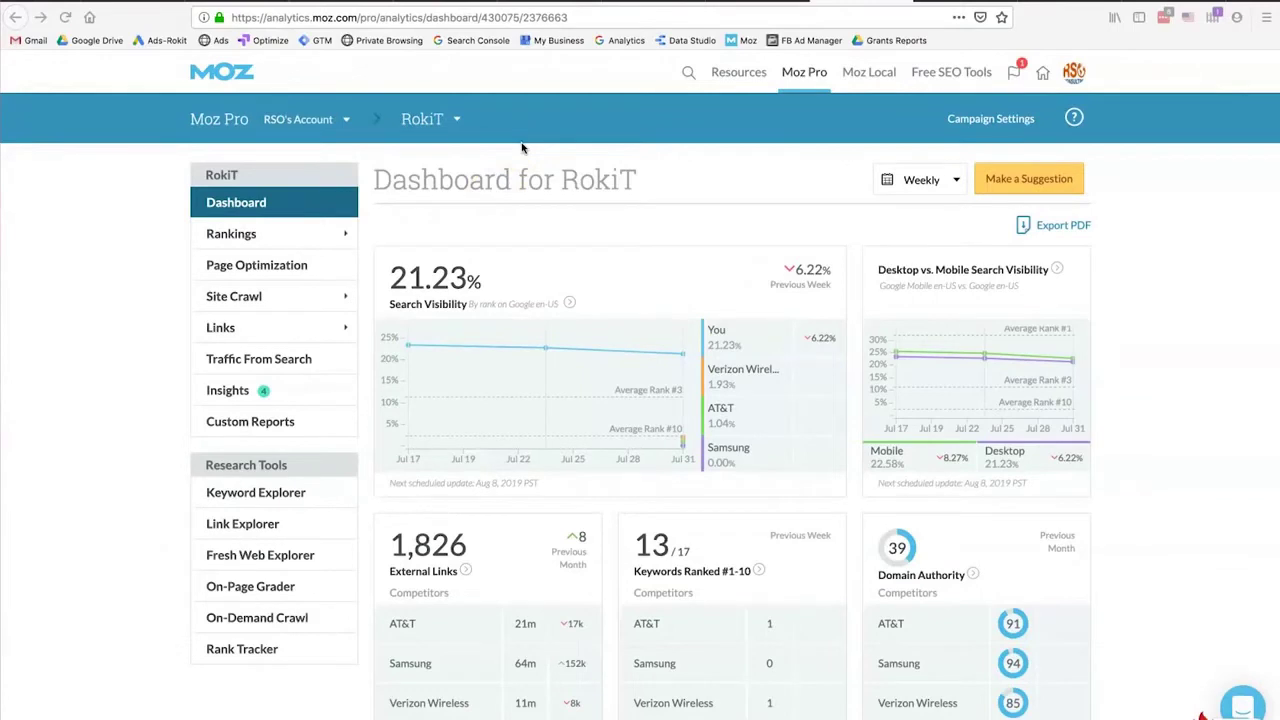
Step: Open the RokiT campaign's Site Crawl and scroll through the All Issues chart
{"action": "left_click", "coordinate": [222, 81]}
{"action": "left_click", "coordinate": [188, 493]}
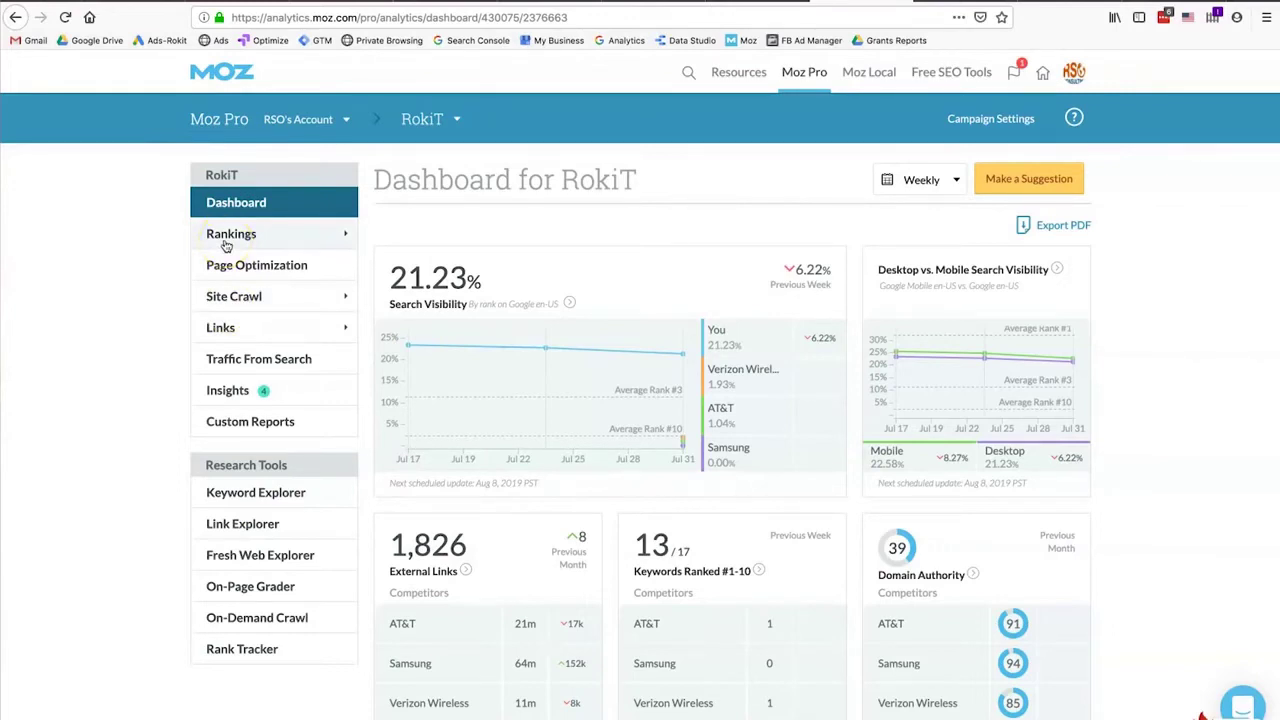
{"action": "left_click", "coordinate": [236, 303]}
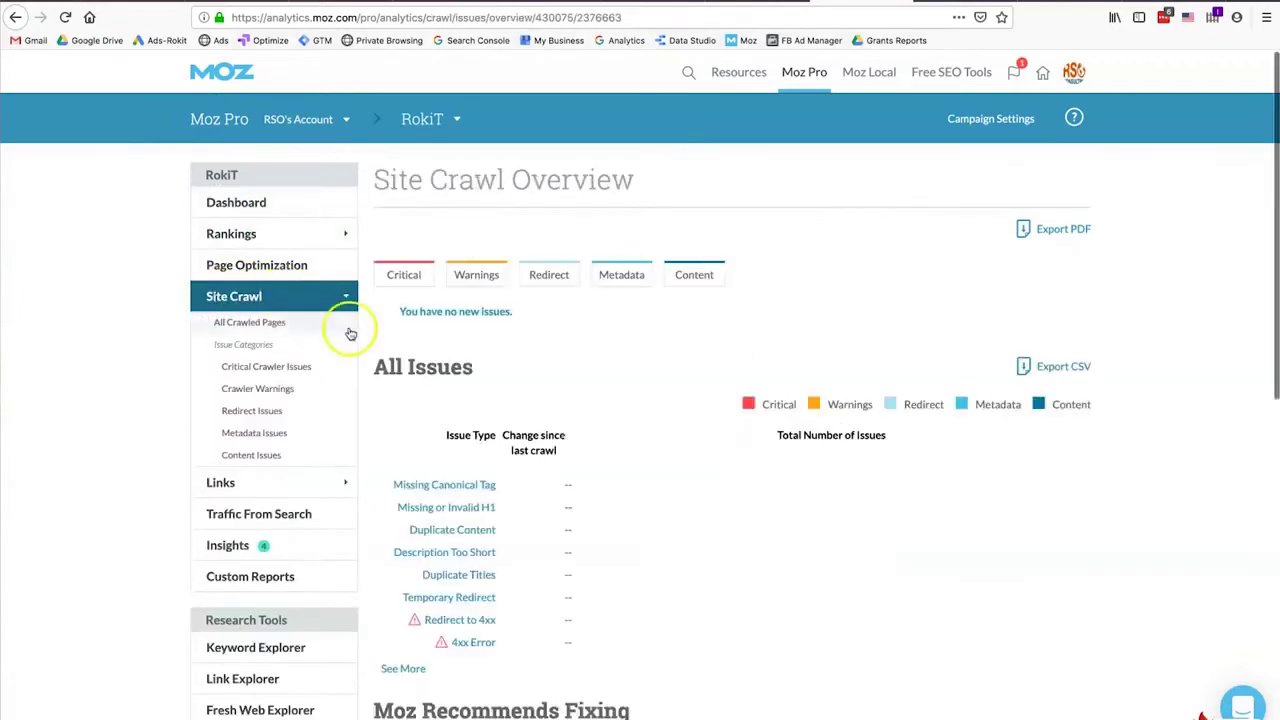
{"action": "scroll", "coordinate": [470, 390], "scroll_direction": "down", "scroll_amount": 8}
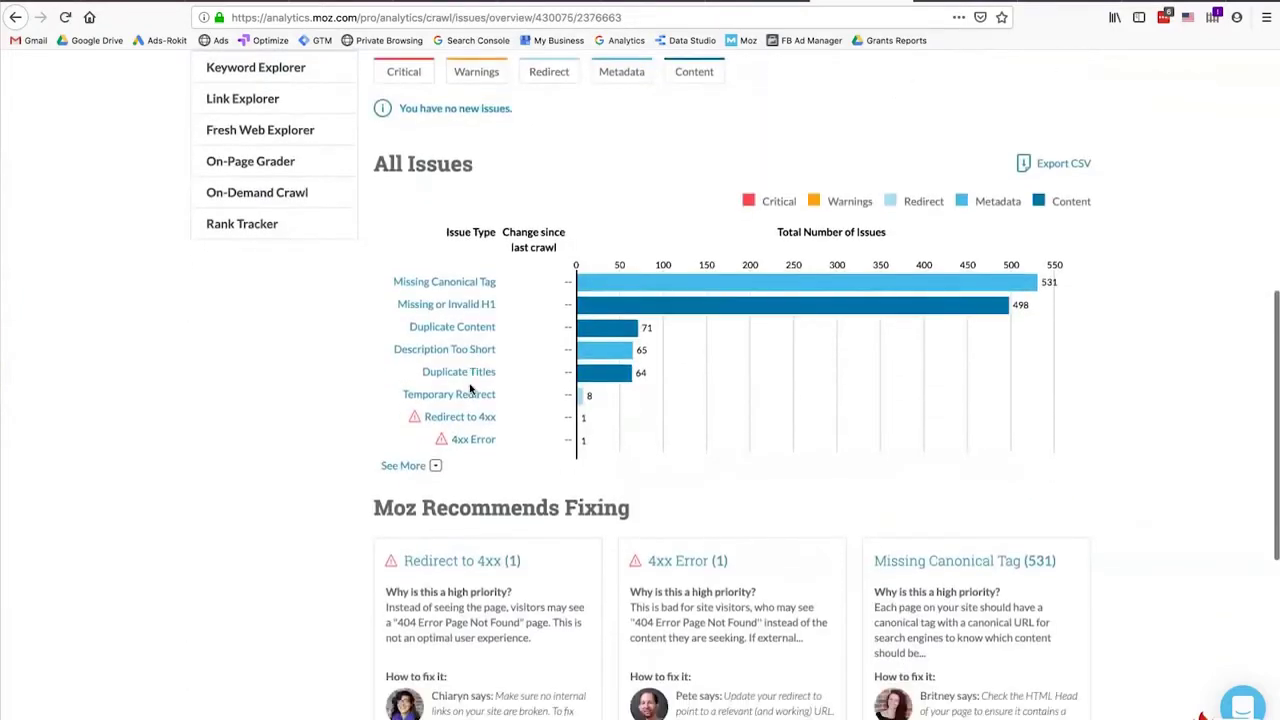
{"action": "scroll", "coordinate": [470, 390], "scroll_direction": "up", "scroll_amount": 8}
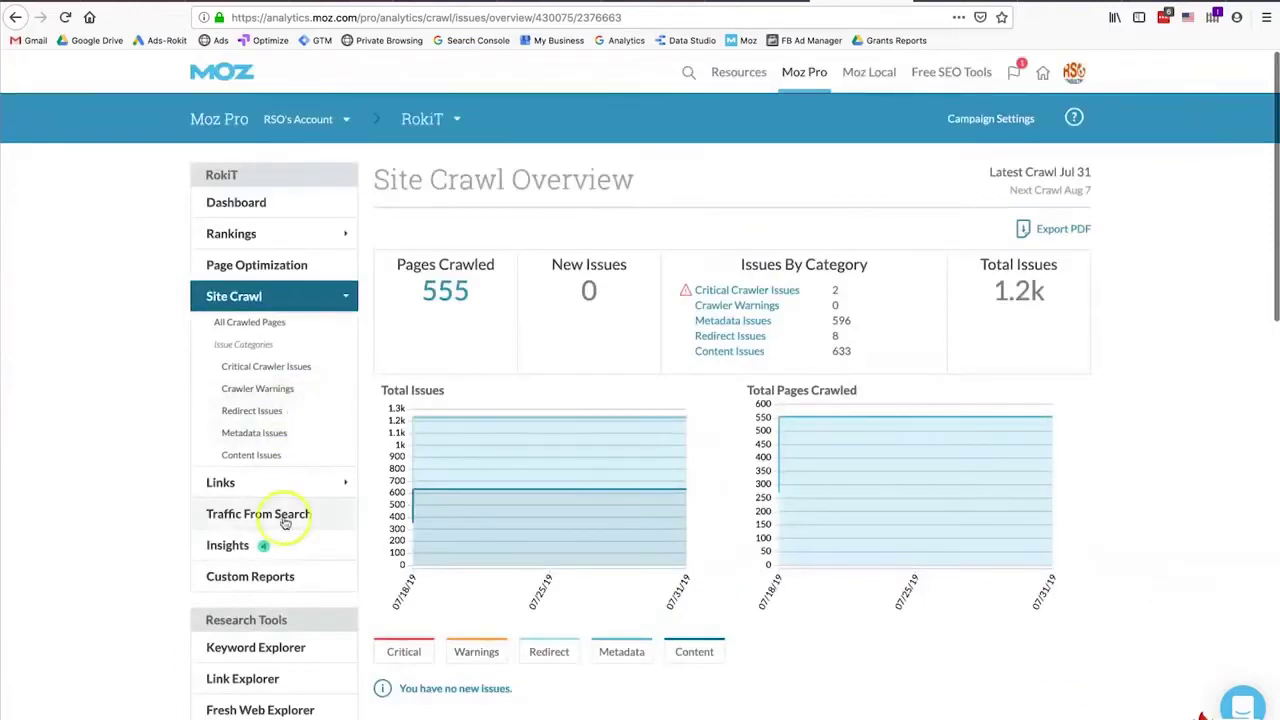
{"action": "scroll", "coordinate": [266, 543], "scroll_direction": "down", "scroll_amount": 1}
Step: Score rokitphones.com for the keyword '3d rokit phone' in Page Optimization, getting 71
{"action": "left_click", "coordinate": [252, 200]}
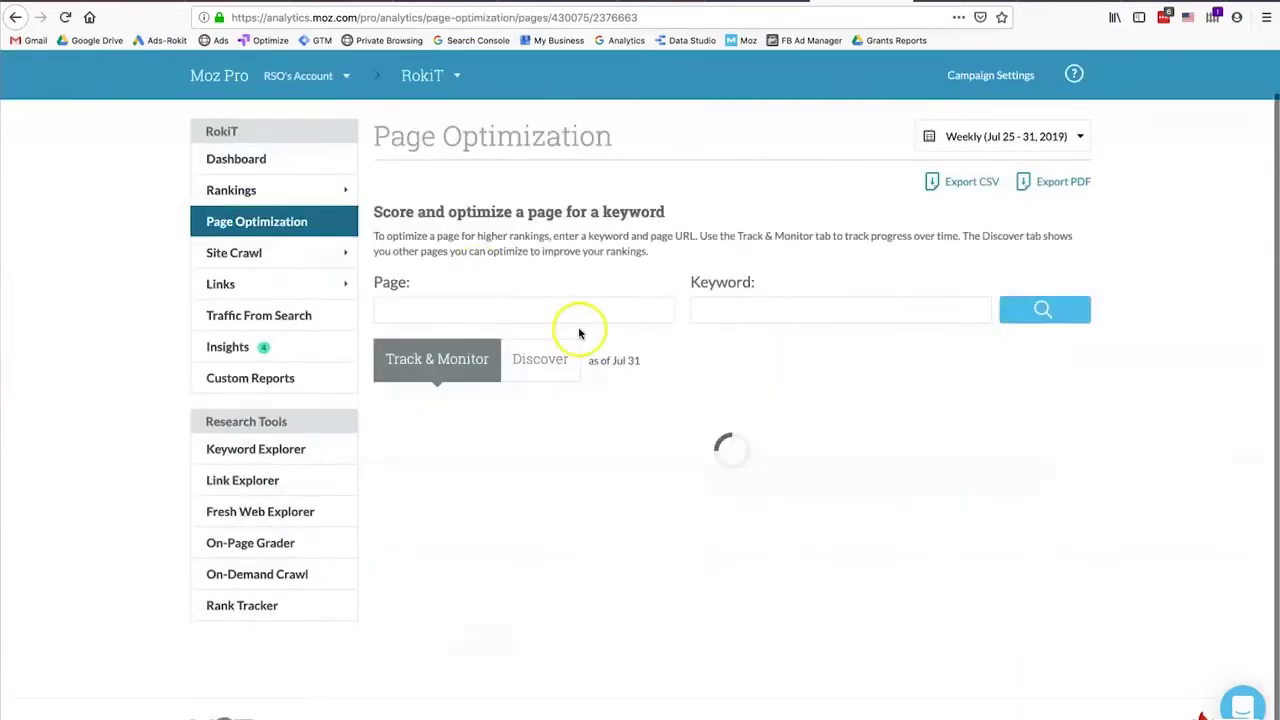
{"action": "type", "text": "rokitphones.com"}
{"action": "left_click", "coordinate": [722, 314]}
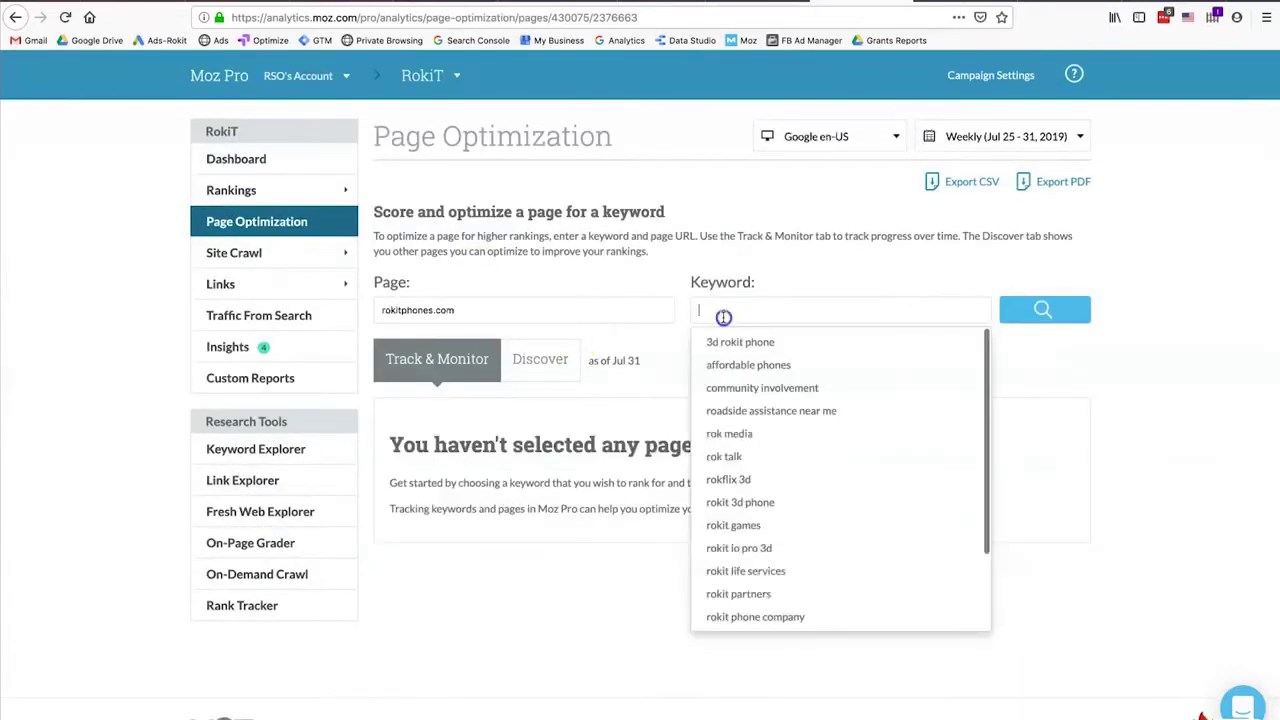
{"action": "left_click", "coordinate": [727, 343]}
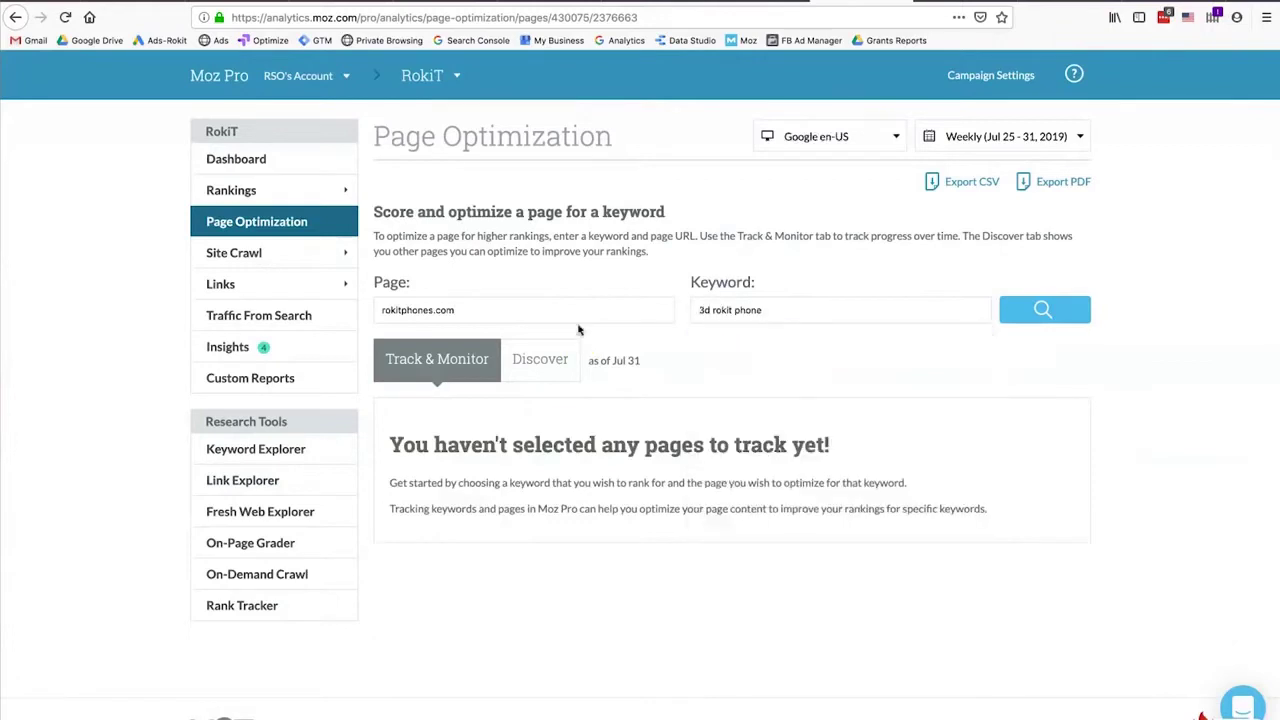
{"action": "left_click", "coordinate": [1020, 318]}
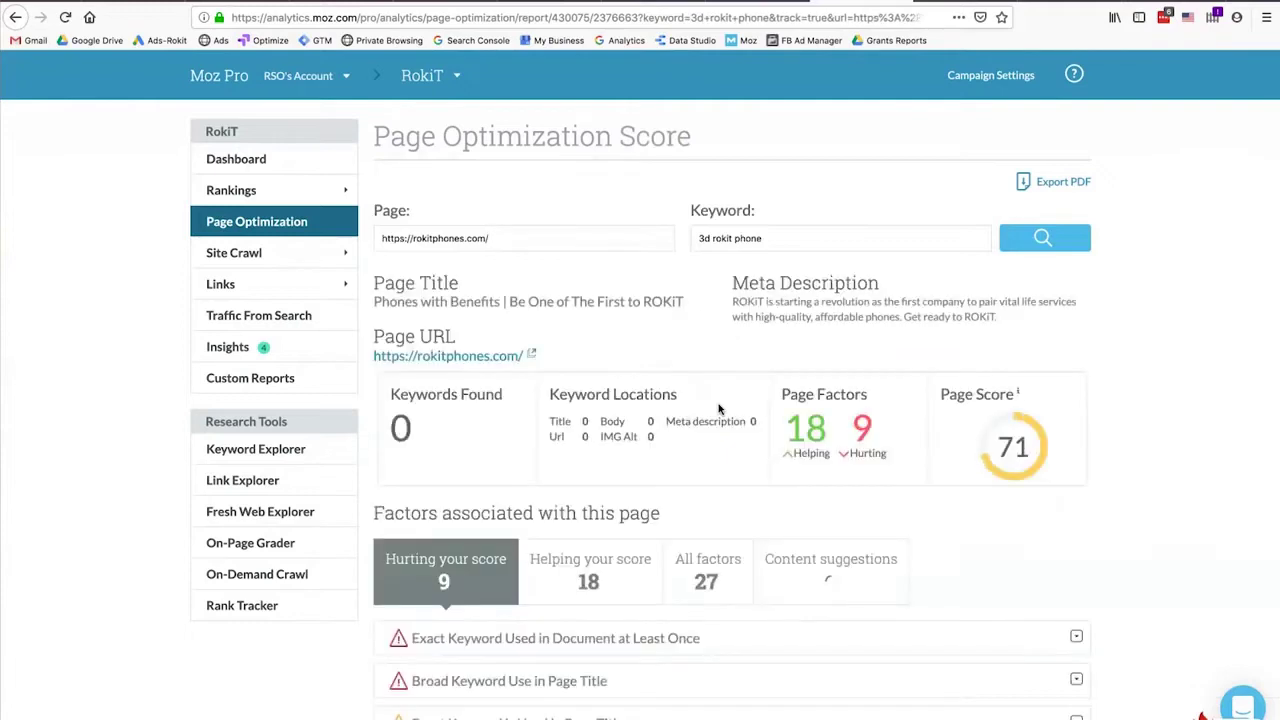
{"action": "scroll", "coordinate": [718, 409], "scroll_direction": "down", "scroll_amount": 1}
{"action": "scroll", "coordinate": [718, 409], "scroll_direction": "down", "scroll_amount": 1}
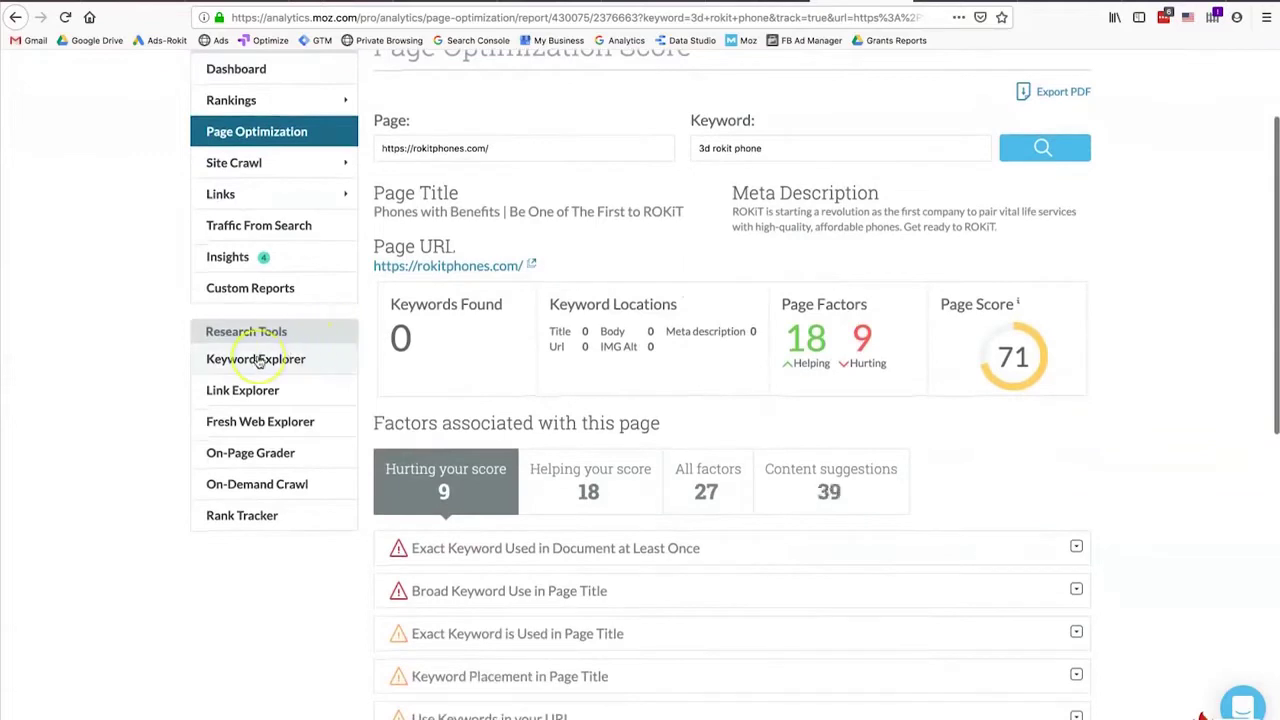
{"action": "left_click", "coordinate": [256, 359]}
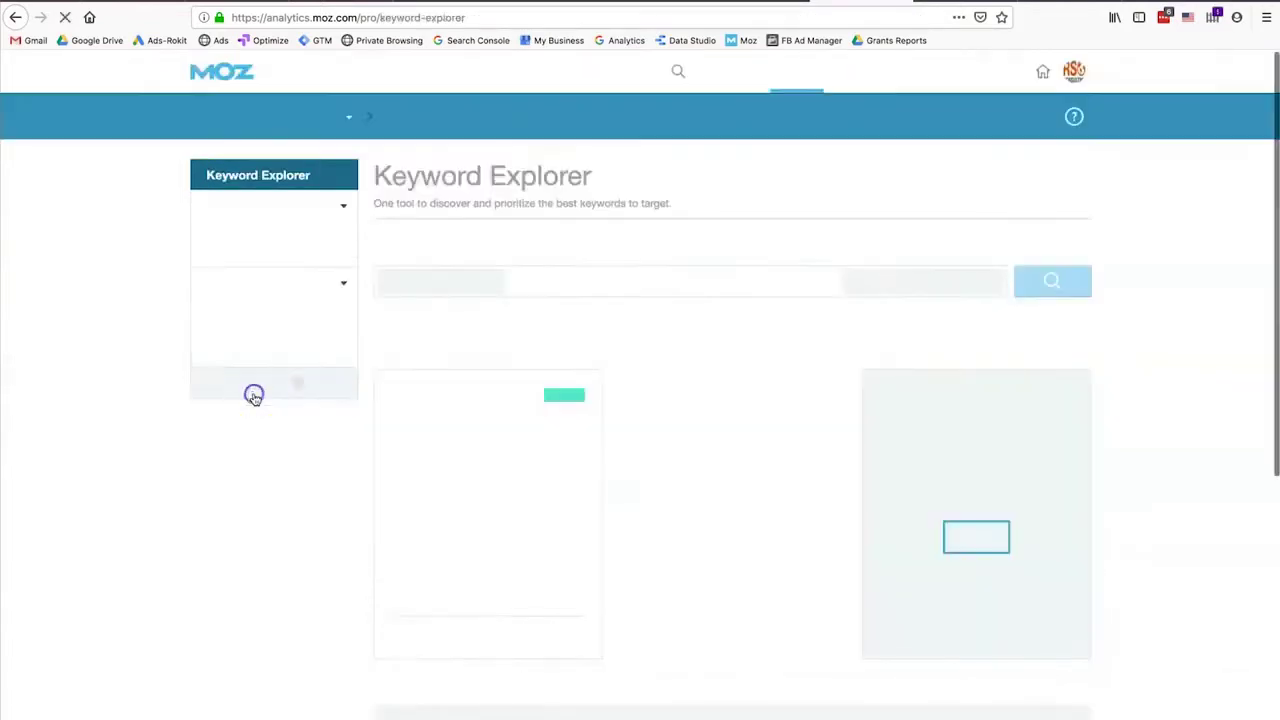
Step: Visit Keyword Lists, go back twice, and navigate to Link Explorer
{"action": "left_click", "coordinate": [143, 125]}
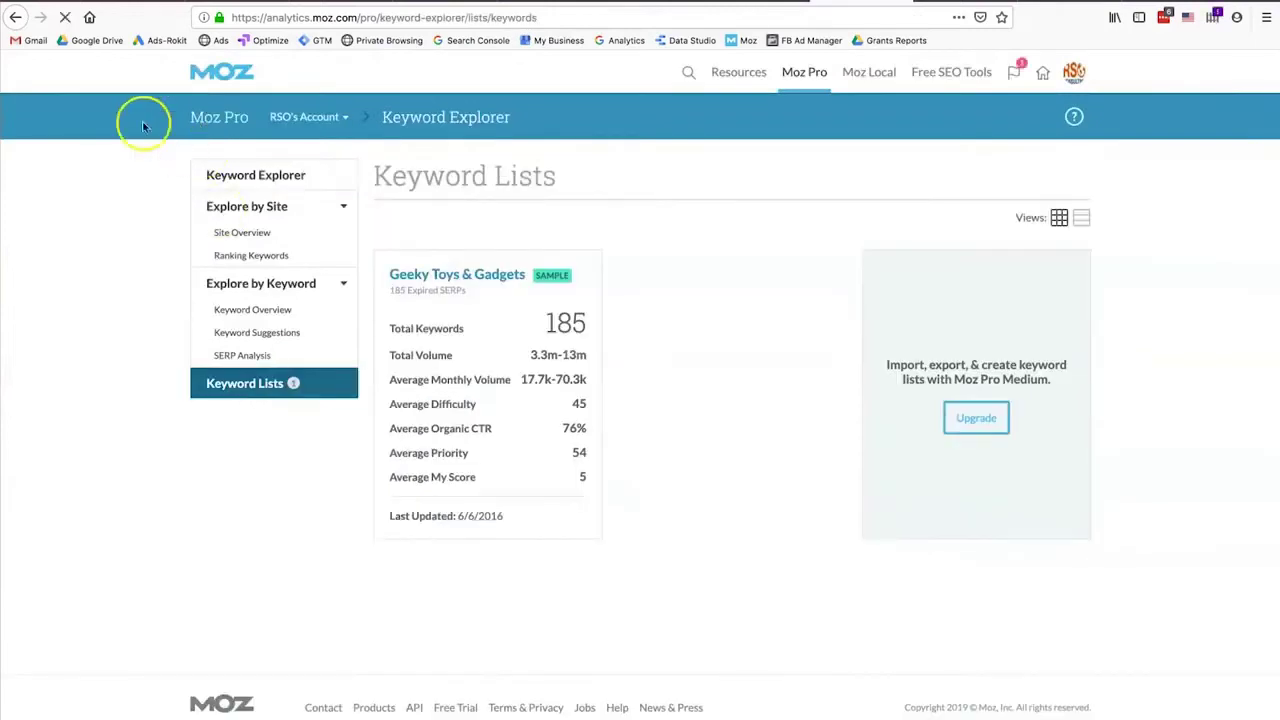
{"action": "left_click", "coordinate": [14, 19]}
{"action": "left_click", "coordinate": [14, 22]}
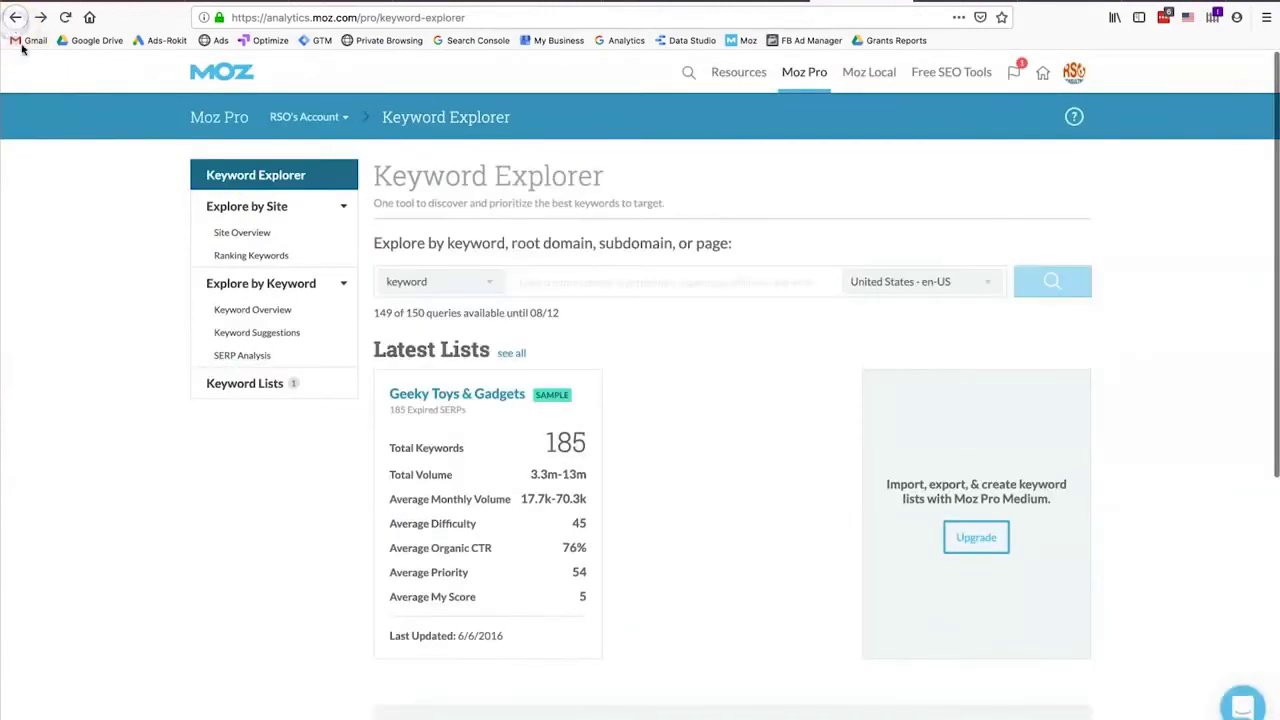
{"action": "left_click", "coordinate": [143, 257]}
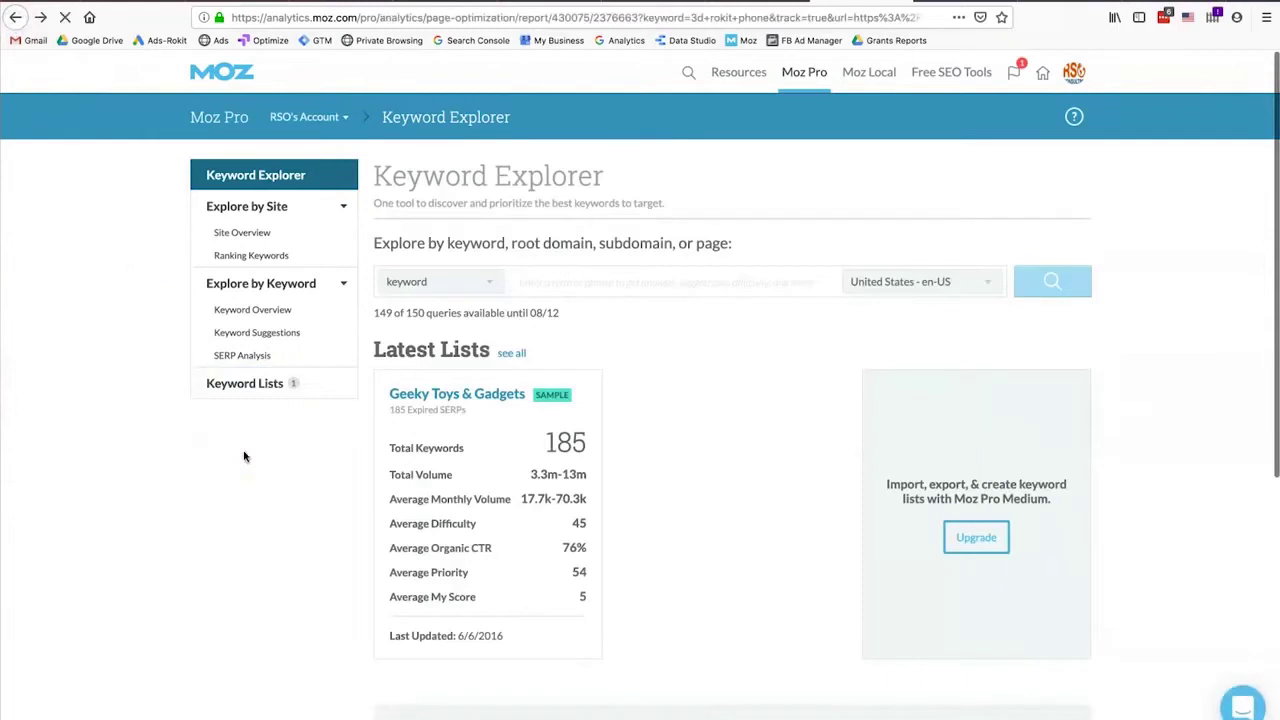
{"action": "left_click", "coordinate": [548, 478]}
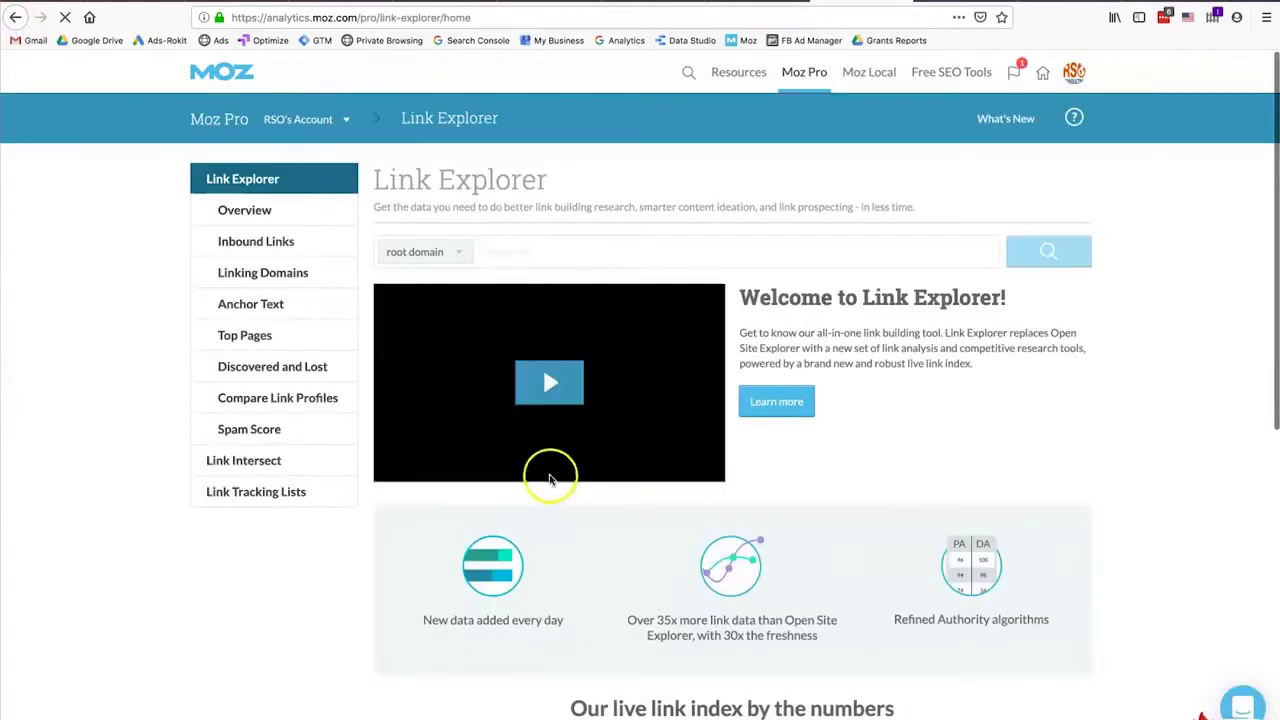
Step: Analyze ama-foundation.org in Link Explorer: Domain Authority 27, 121 linking domains, 1.1k inbound links
{"action": "left_click", "coordinate": [551, 248]}
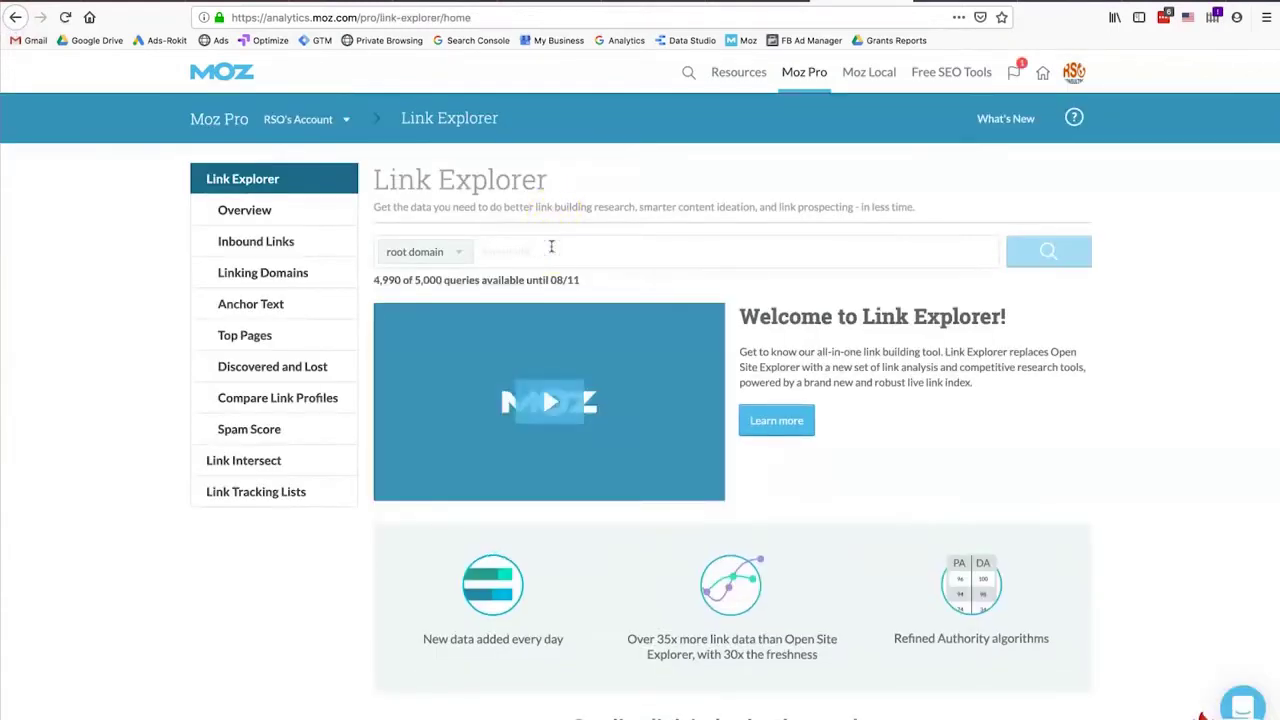
{"action": "type", "text": "ama-foundation.org"}
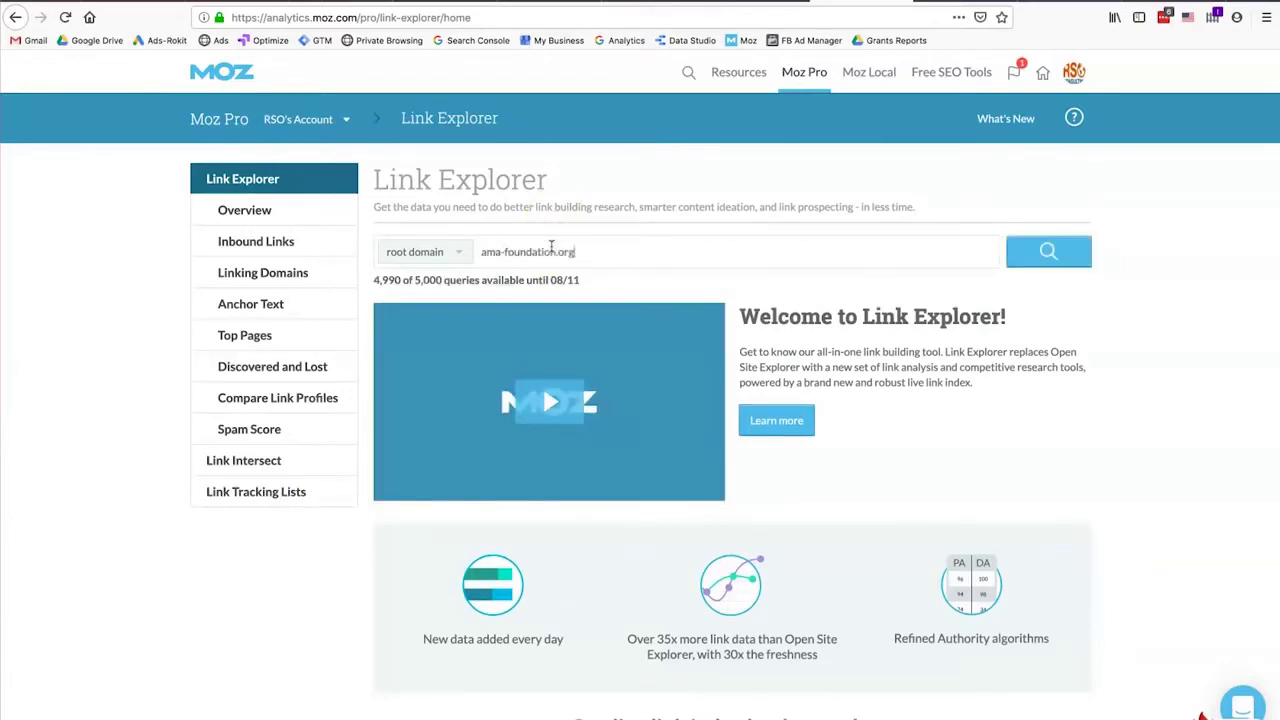
{"action": "key", "text": "Return"}
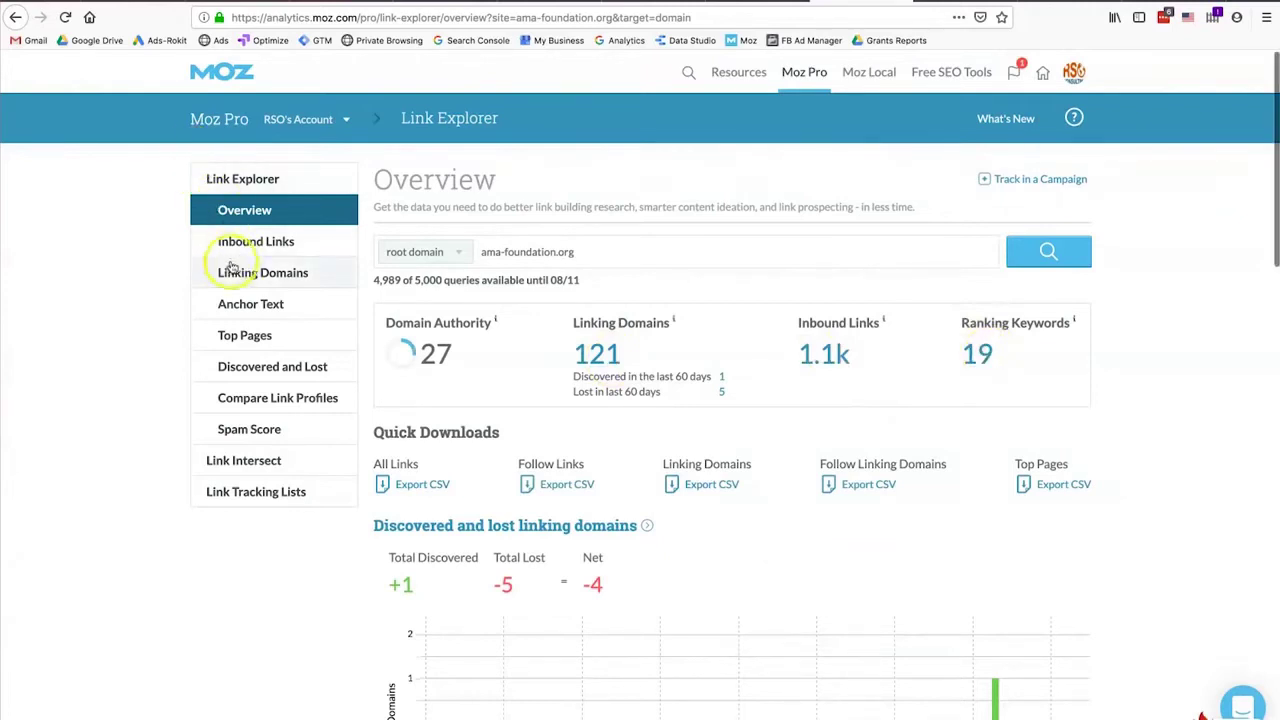
{"action": "left_click", "coordinate": [265, 397]}
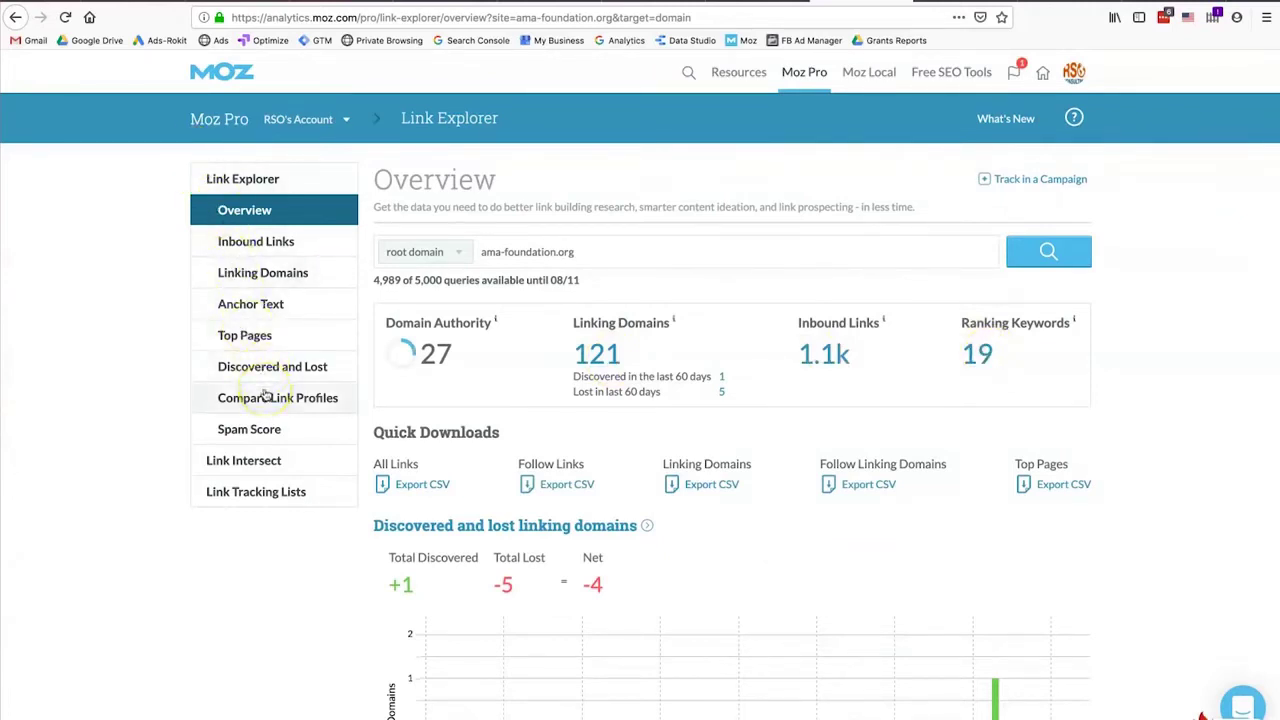
{"action": "left_click", "coordinate": [251, 430]}
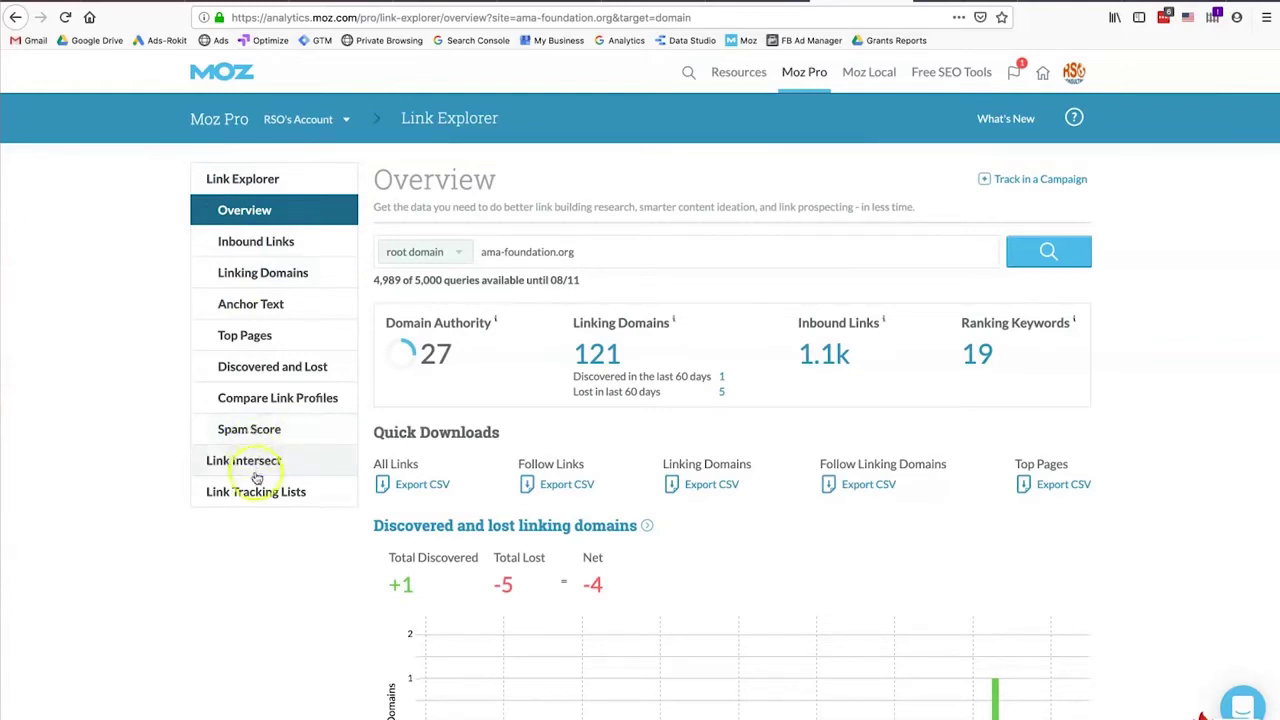
Step: Try Link Intersect's competitor URL field, then return to the empty Link Explorer home page
{"action": "left_click", "coordinate": [255, 468]}
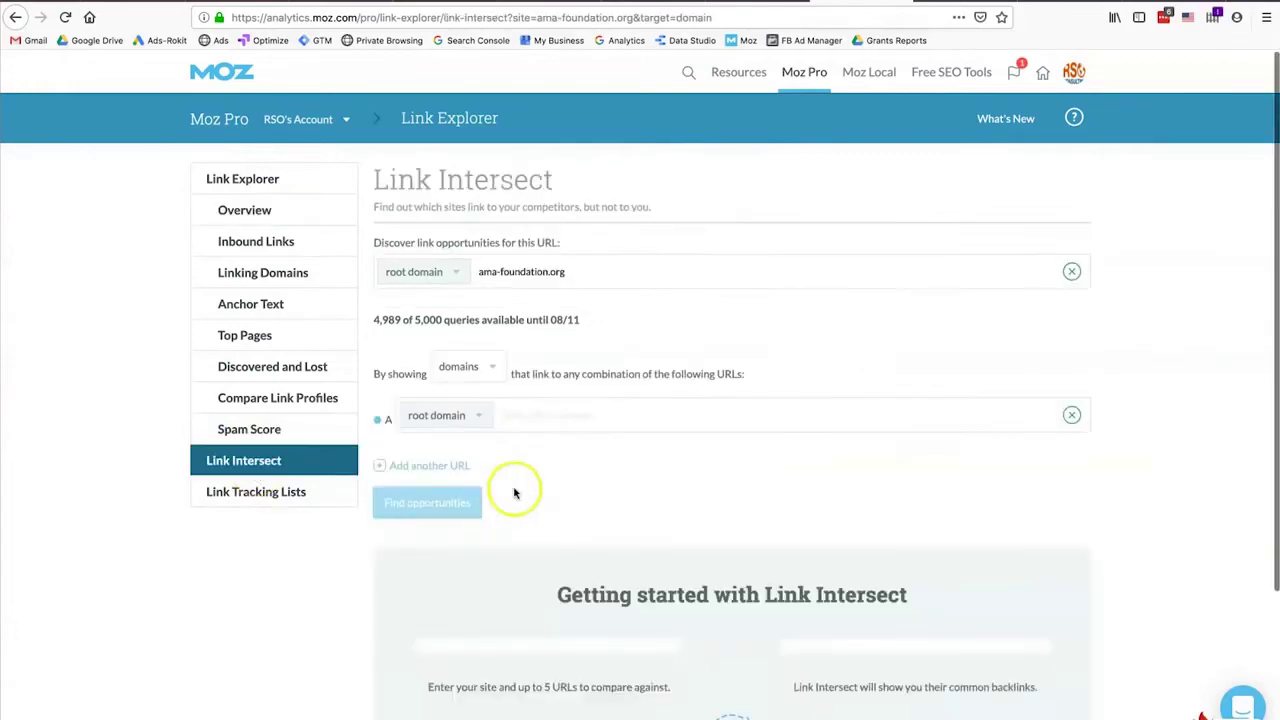
{"action": "left_click", "coordinate": [645, 415]}
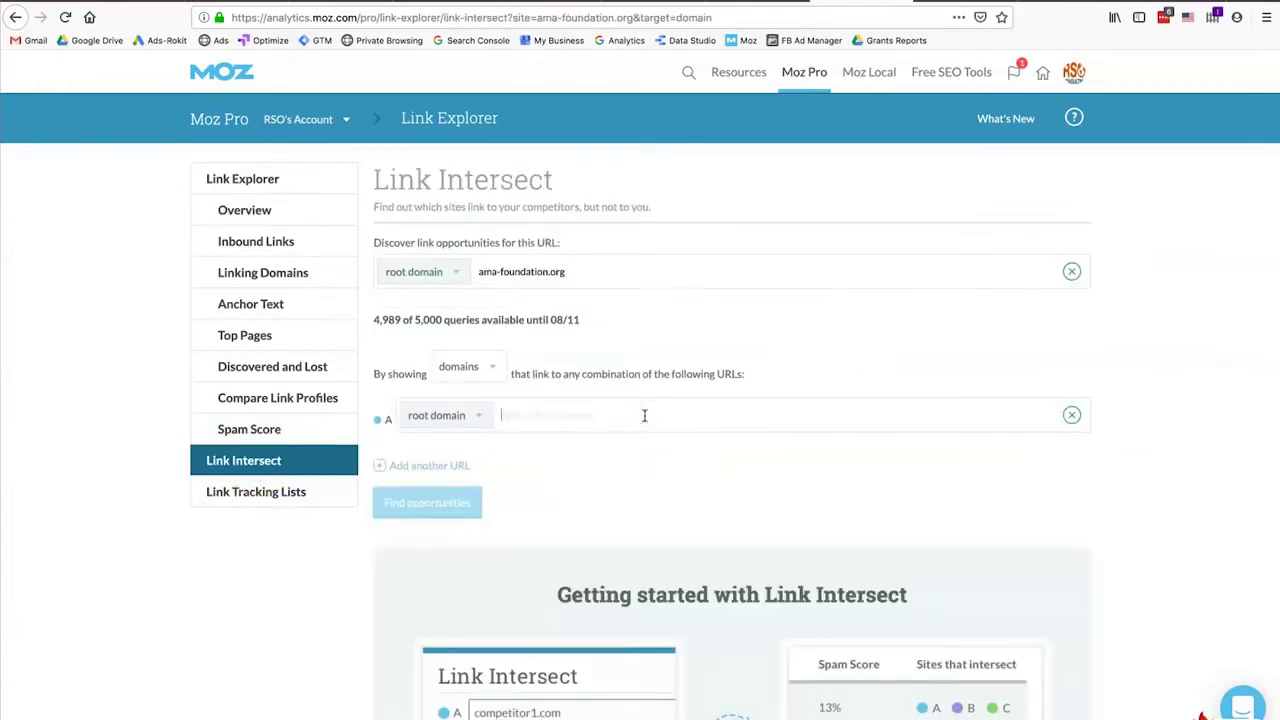
{"action": "scroll", "coordinate": [644, 415], "scroll_direction": "down", "scroll_amount": 2}
{"action": "scroll", "coordinate": [644, 415], "scroll_direction": "up", "scroll_amount": 2}
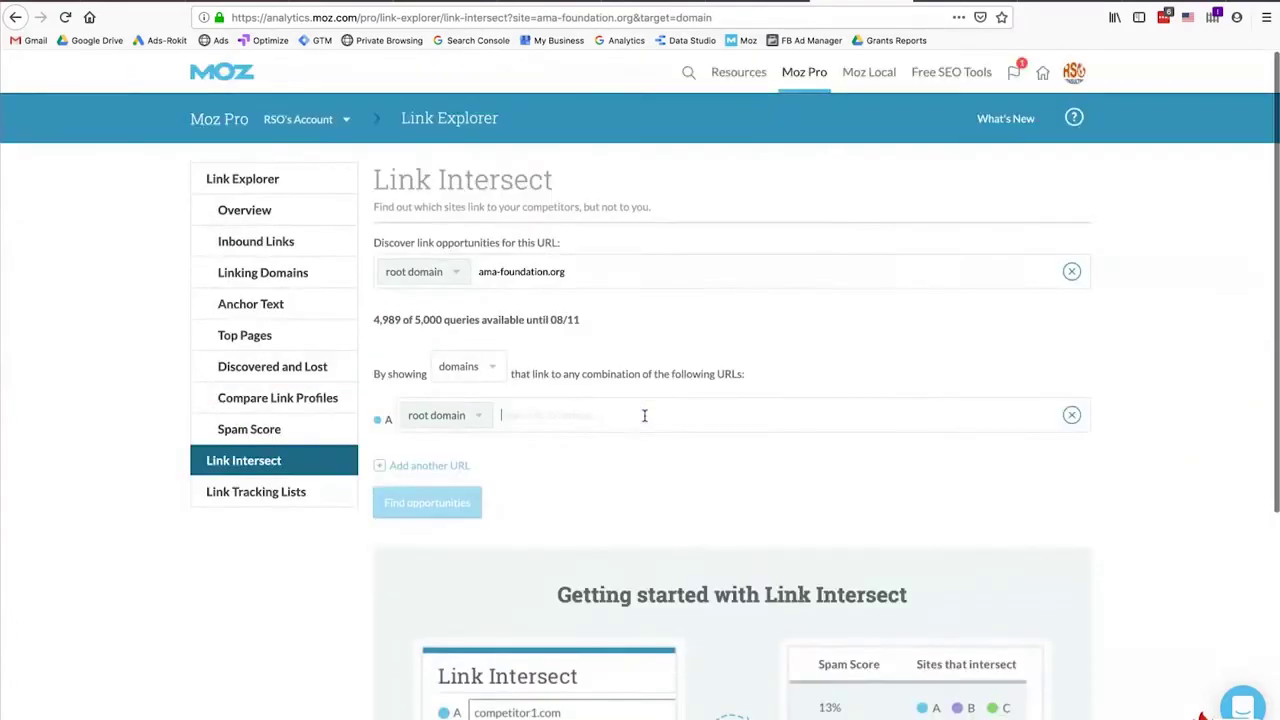
{"action": "left_click", "coordinate": [636, 378]}
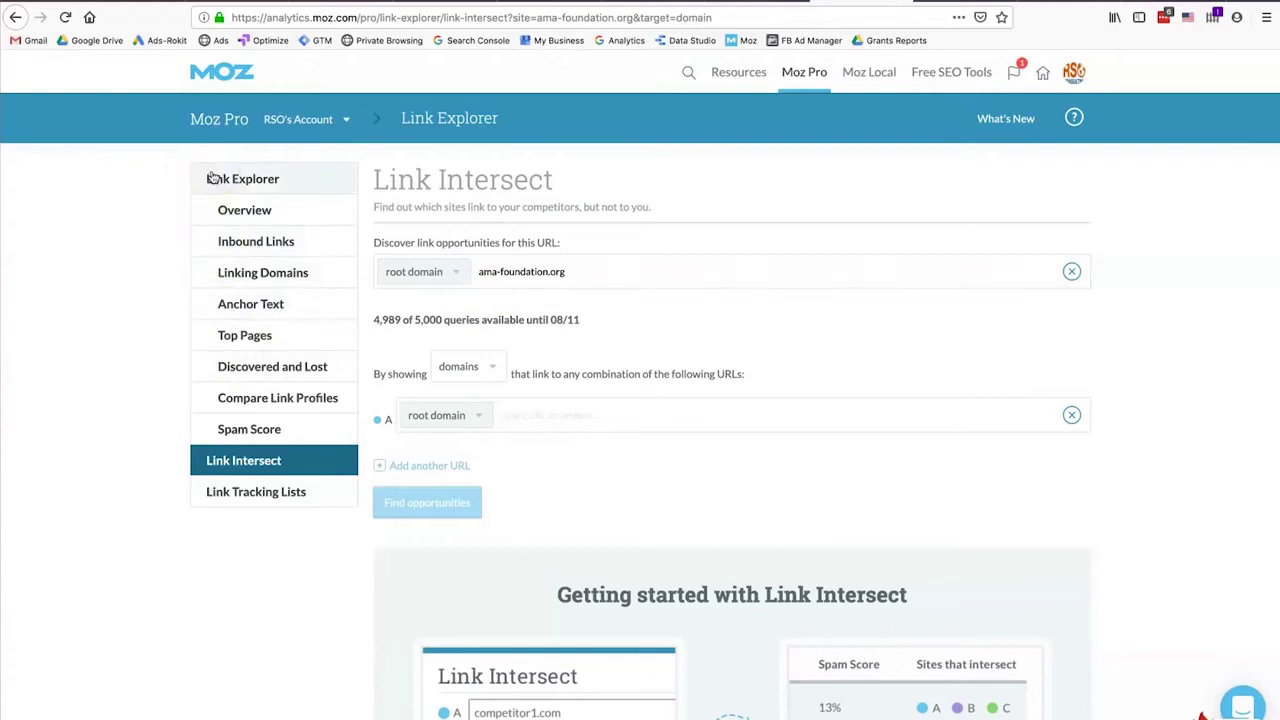
{"action": "left_click", "coordinate": [16, 18]}
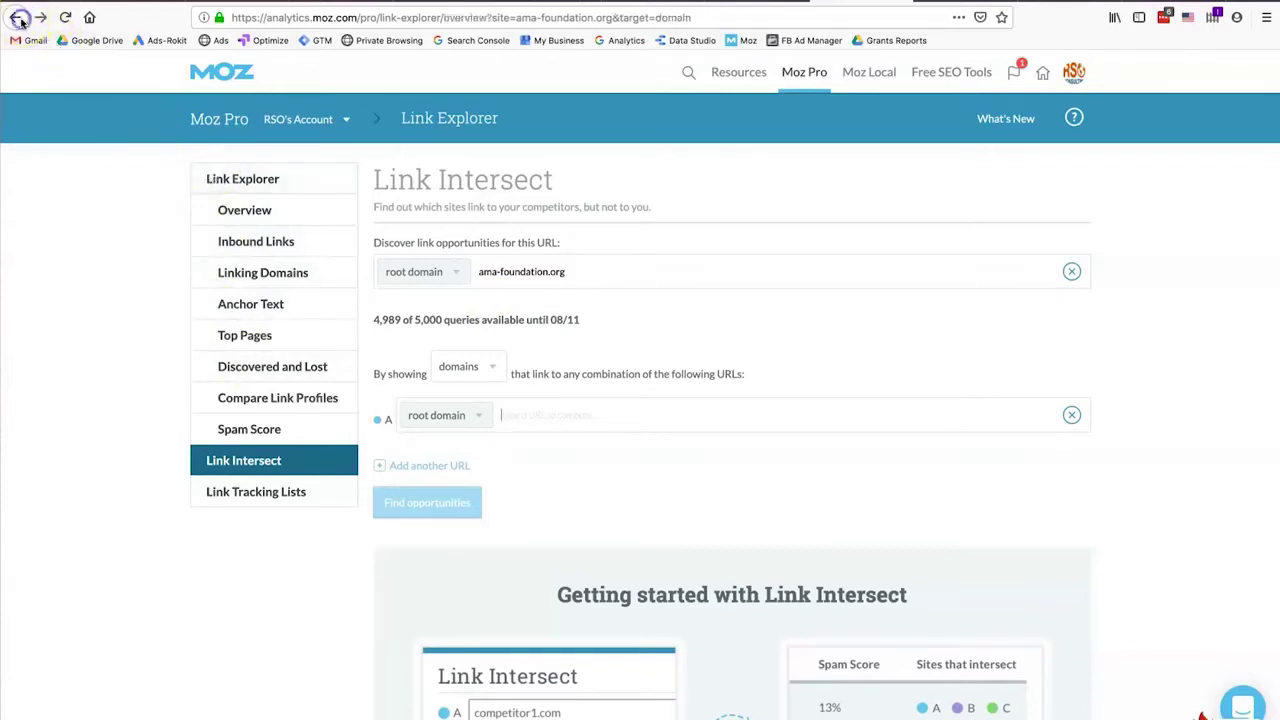
{"action": "left_click", "coordinate": [16, 18]}
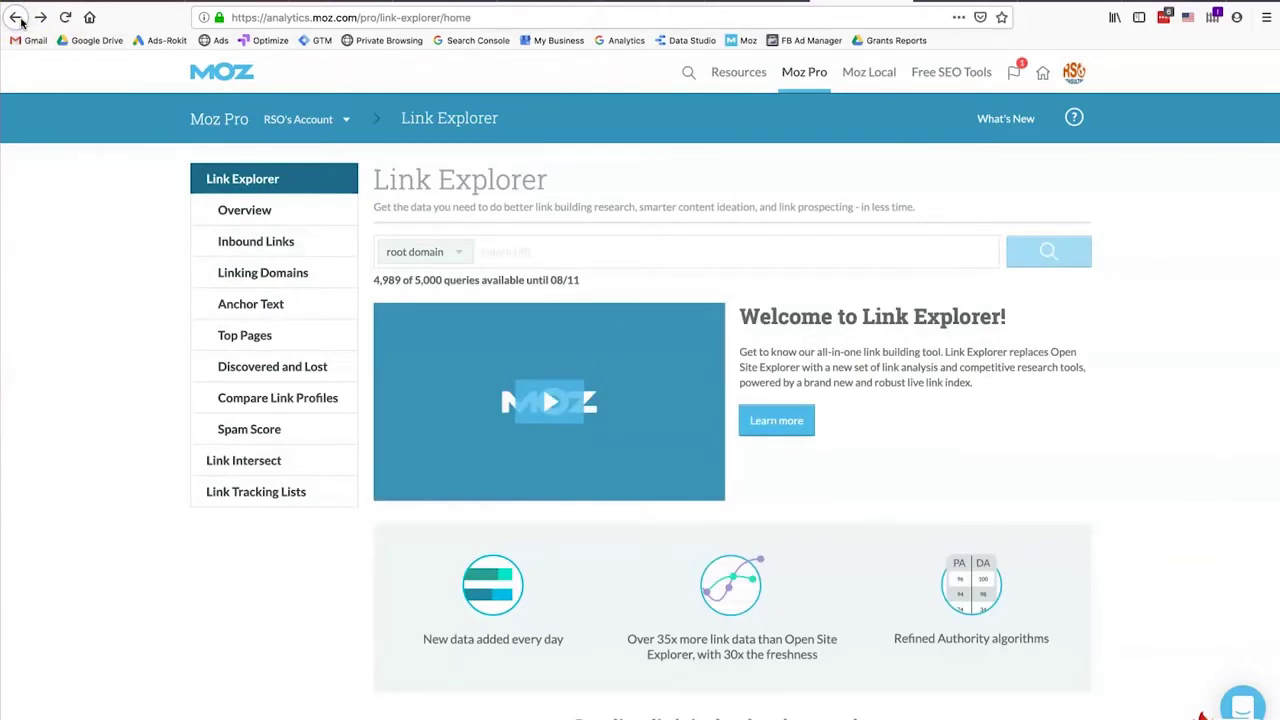
Step: Return to the RokiT Page Optimization Score report for rokitphones.com
{"action": "left_click", "coordinate": [17, 18]}
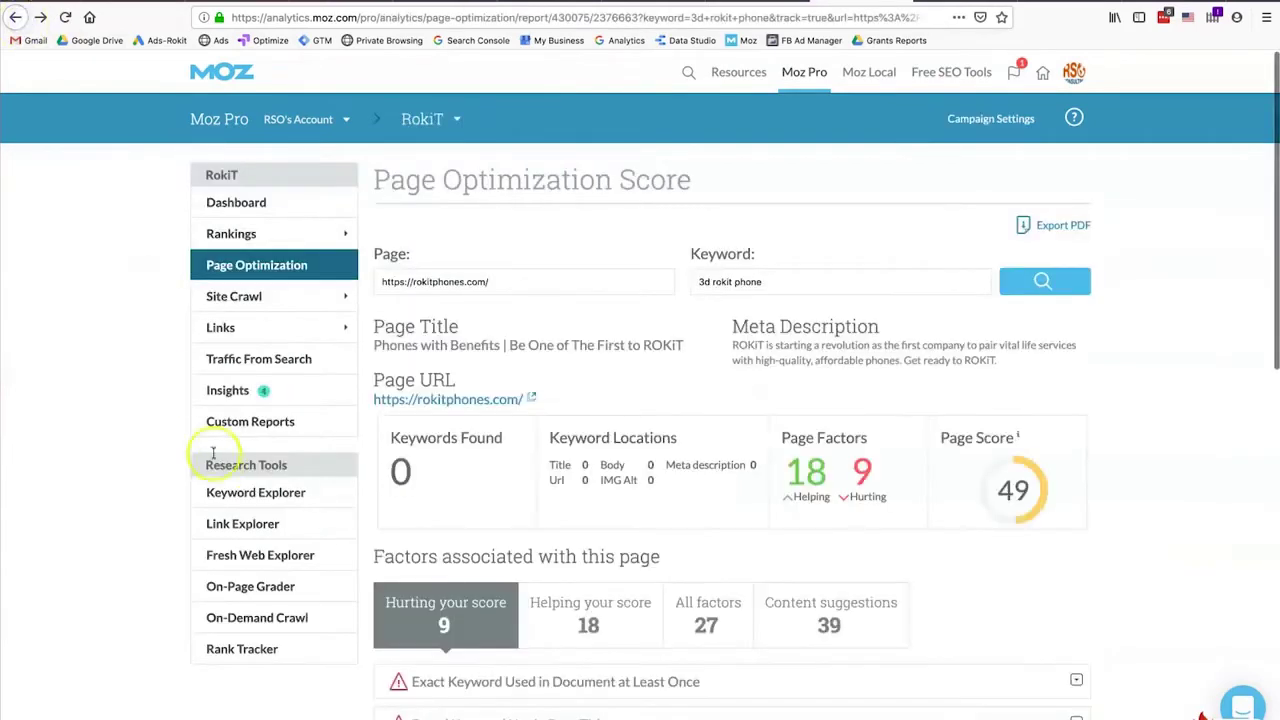